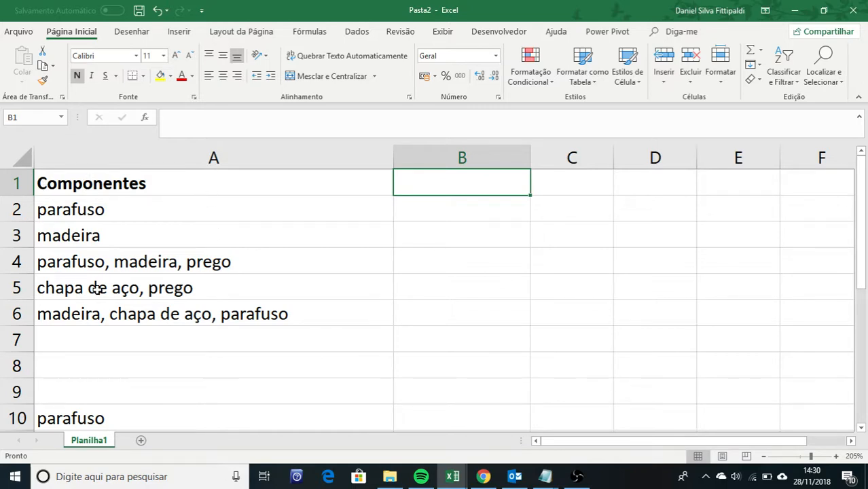
pyautogui.click(135, 211)
pyautogui.moveTo(135, 210); pyautogui.dragTo(145, 311)
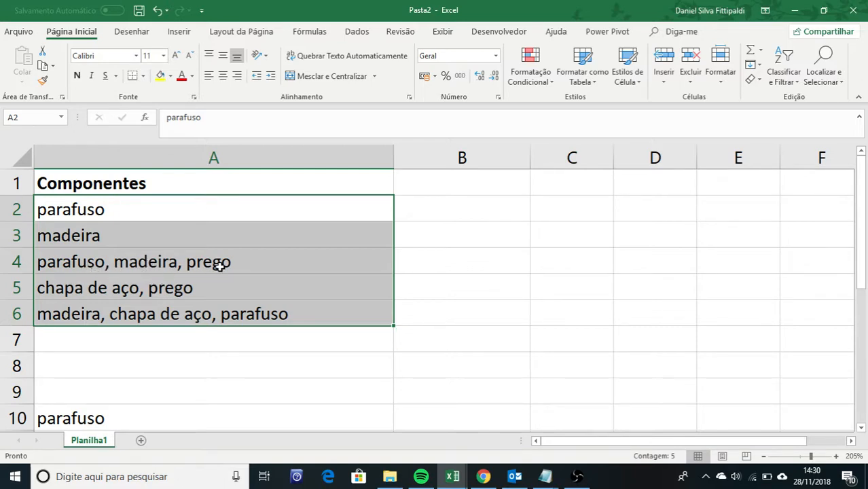
pyautogui.click(221, 267)
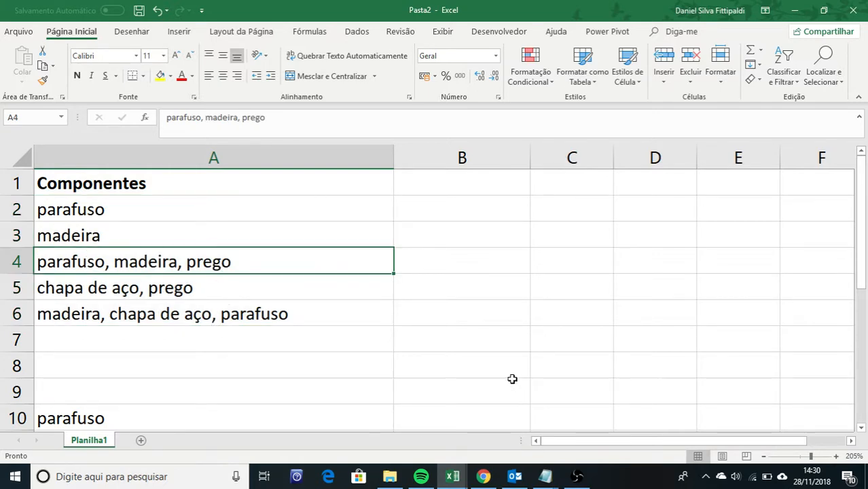
# - Enter the header "Coluna Auxiliar" in cell B1, beside the Componentes column
pyautogui.click(497, 187)
pyautogui.write('Cl')
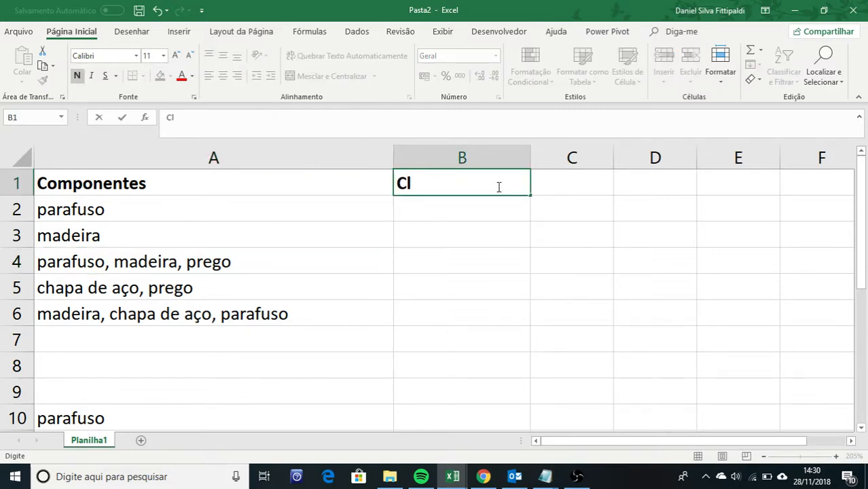
pyautogui.press('BackSpace')
pyautogui.write('oluna Auxiliar')
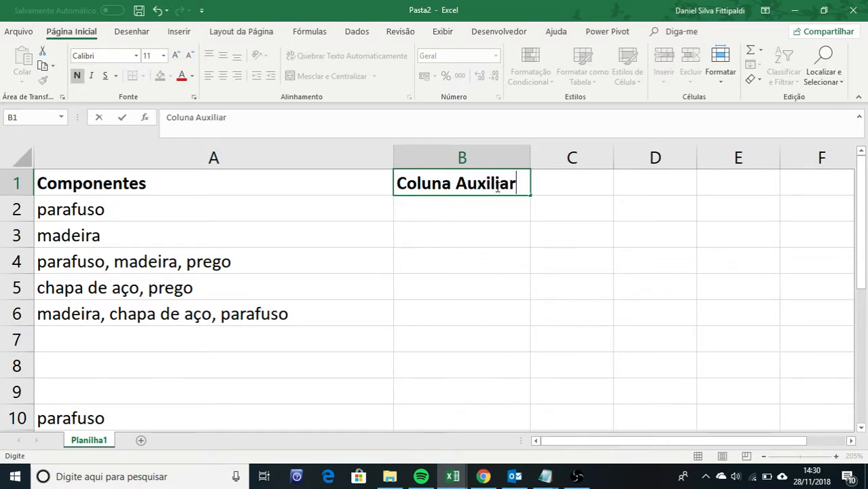
pyautogui.press('Return')
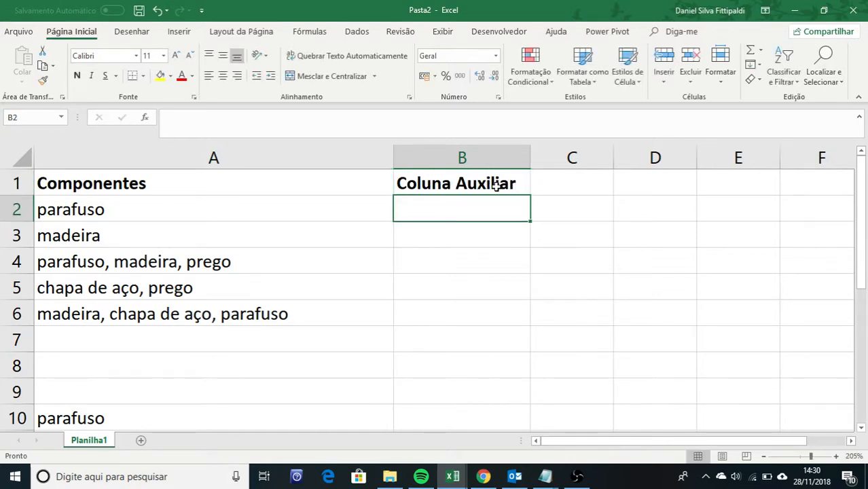
# - Enter the formula =ÉERROS(LOCALIZAR("parafuso";A2)) in cell B2 to test the first component for the word
pyautogui.write('=')
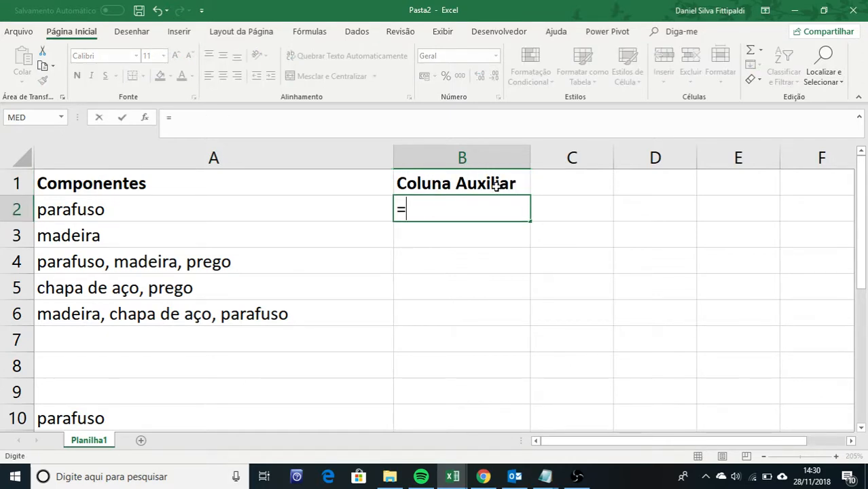
pyautogui.write('S')
pyautogui.press('BackSpace')
pyautogui.write('ÉE')
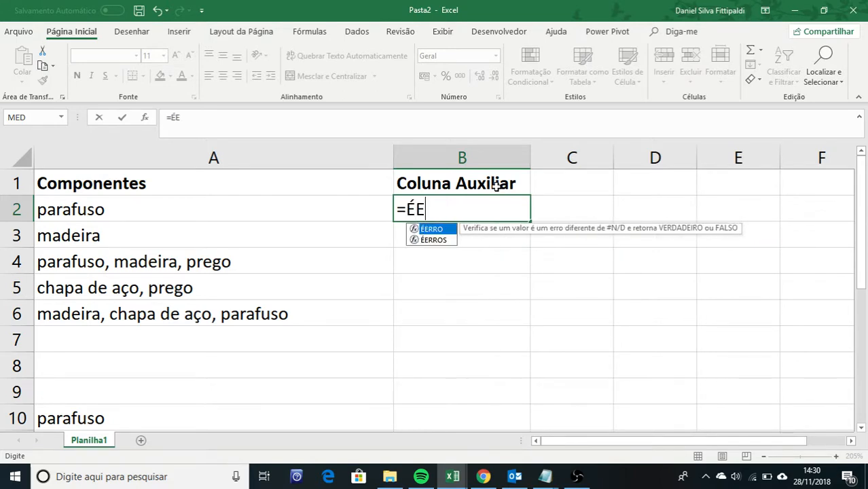
pyautogui.write('RROS(')
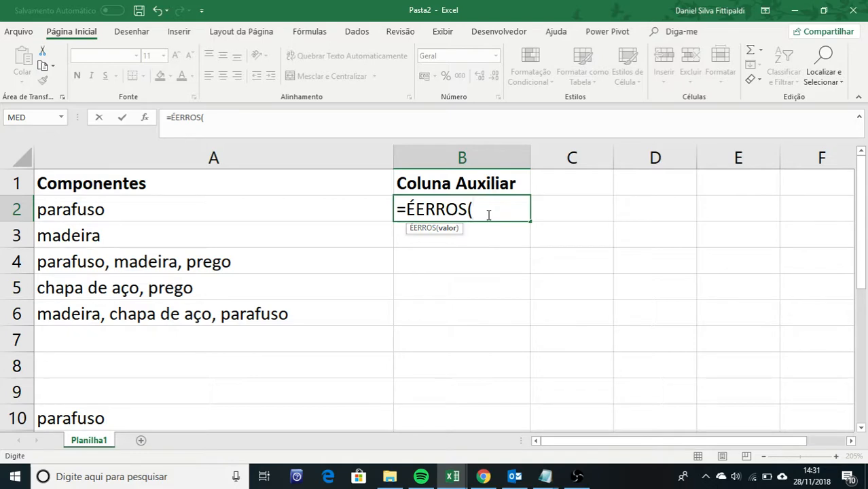
pyautogui.write('LOCALIZ')
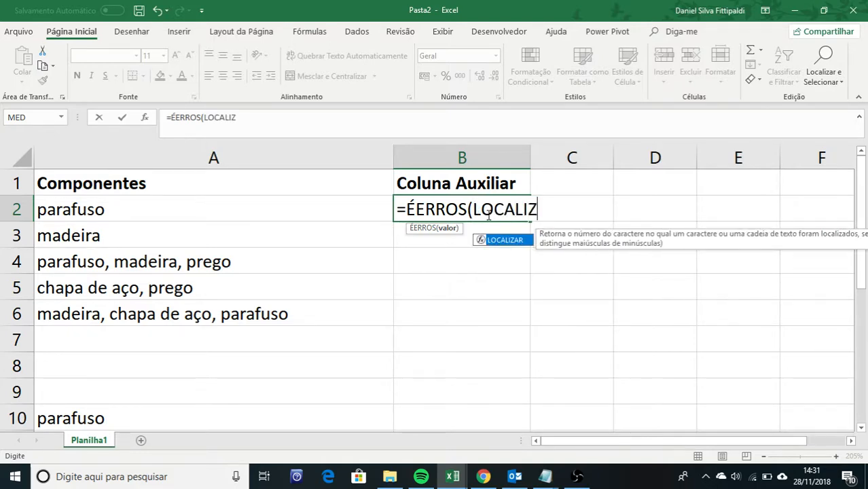
pyautogui.write('AR("pa')
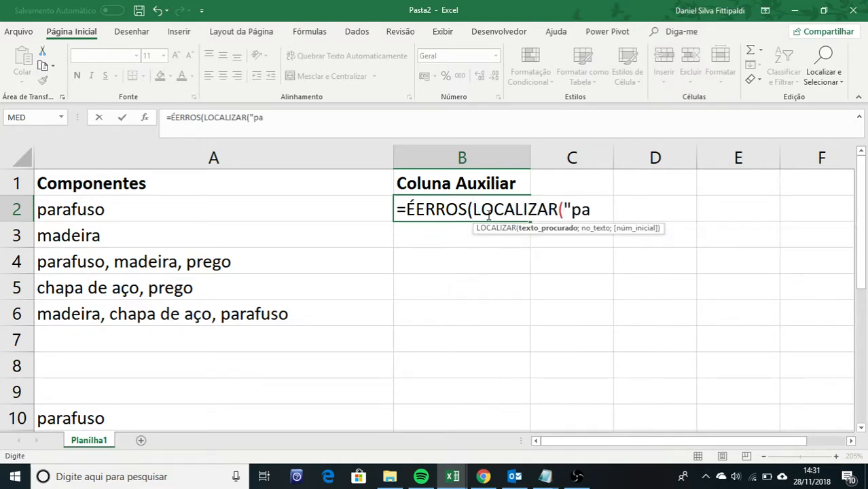
pyautogui.write('rafuso')
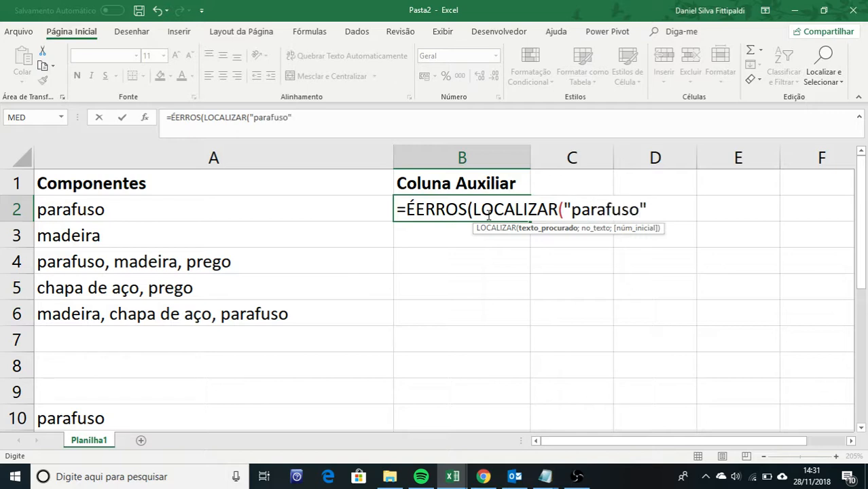
pyautogui.write('";')
pyautogui.click(251, 215)
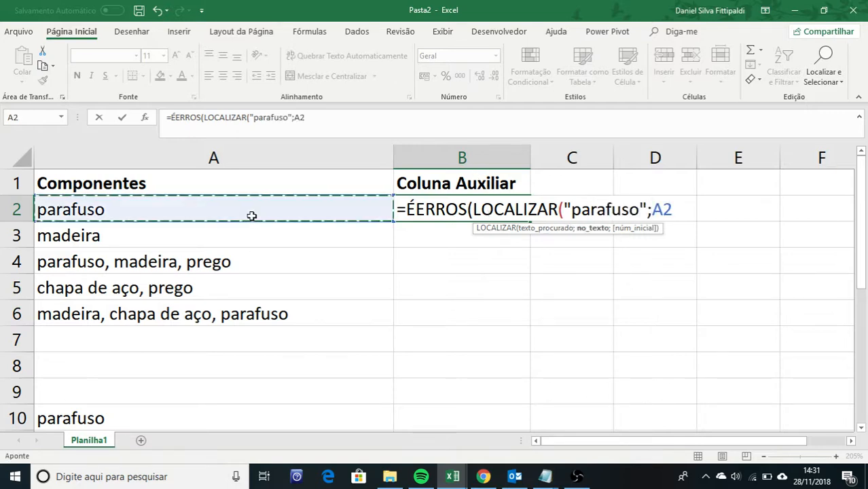
pyautogui.write('))')
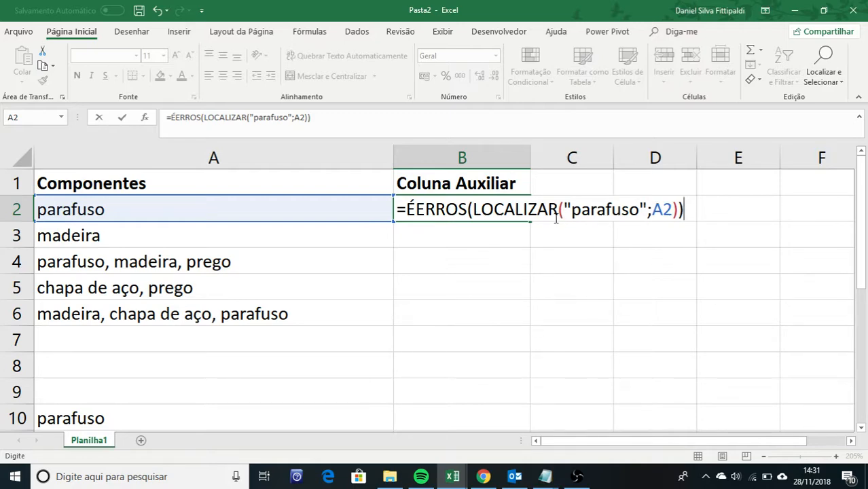
pyautogui.press('Return')
# - Copy the B2 formula down through B6 so every component row is tested
pyautogui.press('Up')
pyautogui.hotkey('ctrl', 'c')
pyautogui.hotkey('shift', 'Down')
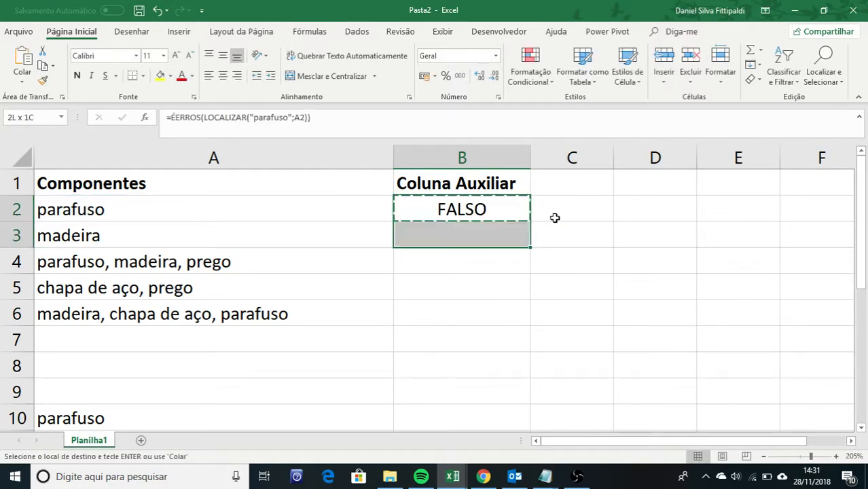
pyautogui.hotkey('shift', 'Down')
pyautogui.hotkey('shift', 'Down')
pyautogui.hotkey('shift', 'Down')
pyautogui.hotkey('ctrl', 'v')
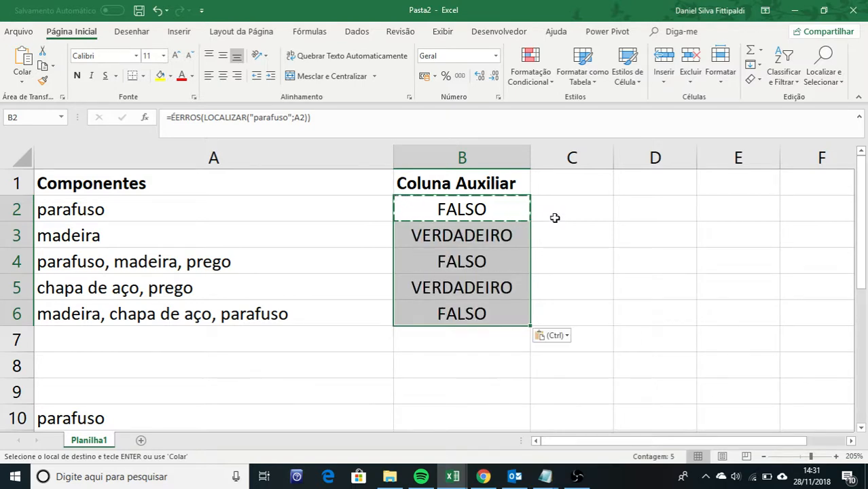
# - Examine the helper column results row by row against the component texts in rows 2 to 6
pyautogui.press('Down')
pyautogui.press('Left')
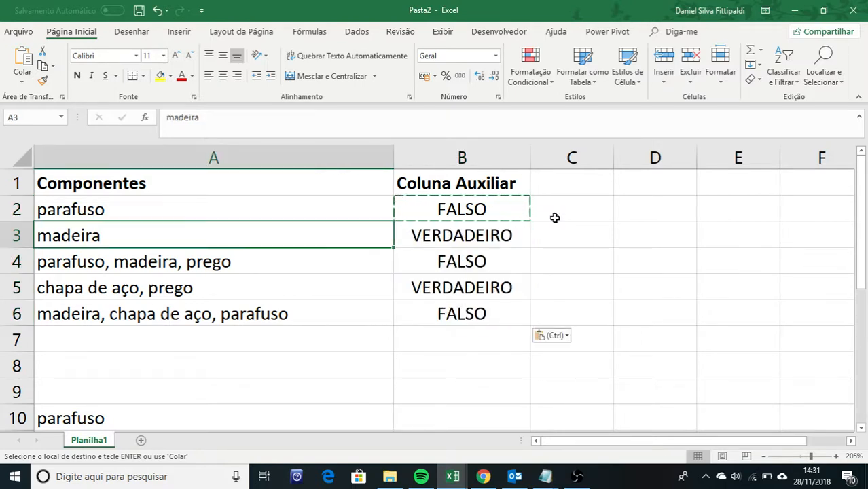
pyautogui.press('Right')
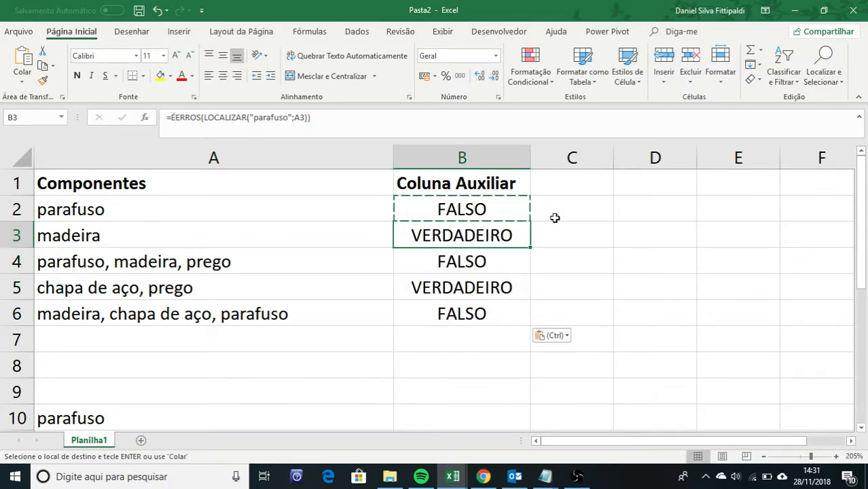
pyautogui.press('Up')
pyautogui.press('Down')
pyautogui.press('Down')
pyautogui.press('Down')
pyautogui.press('Down')
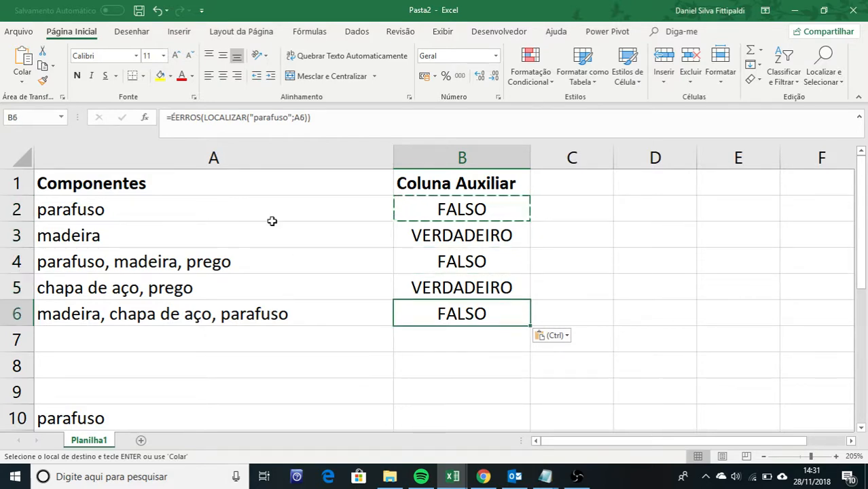
pyautogui.press('Right')
pyautogui.press('Down')
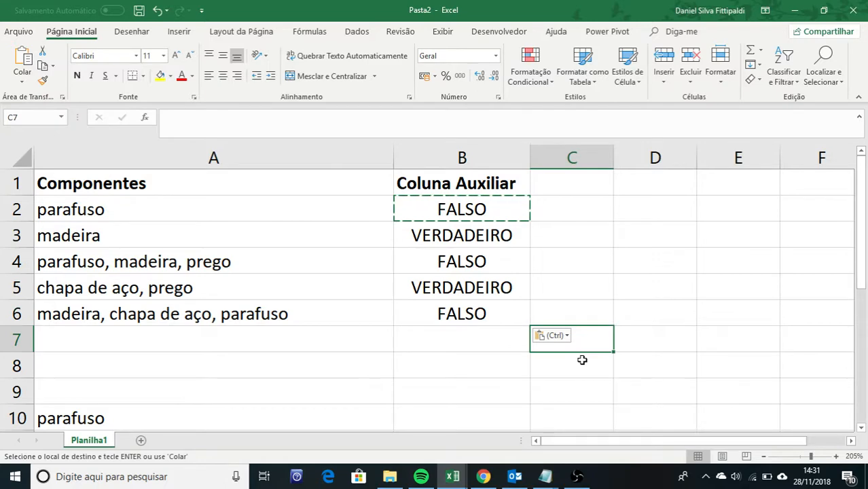
pyautogui.write('=SOMASES')
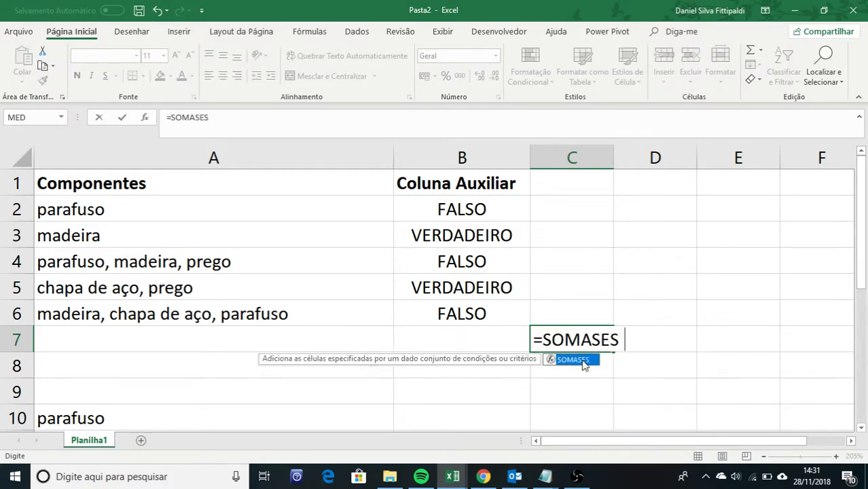
pyautogui.press('BackSpace')
pyautogui.press('BackSpace')
pyautogui.press('BackSpace')
pyautogui.press('BackSpace')
pyautogui.press('BackSpace')
pyautogui.press('BackSpace')
pyautogui.press('BackSpace')
pyautogui.press('BackSpace')
# - Count the FALSO entries of the helper column in cell C7 with =CONT.SES(B2:B6;"FALSO")
pyautogui.write('CO')
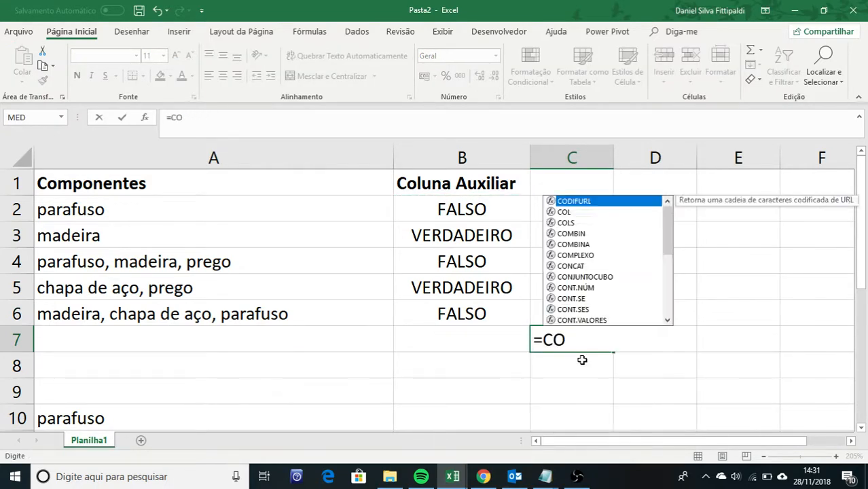
pyautogui.write('NT.SES(')
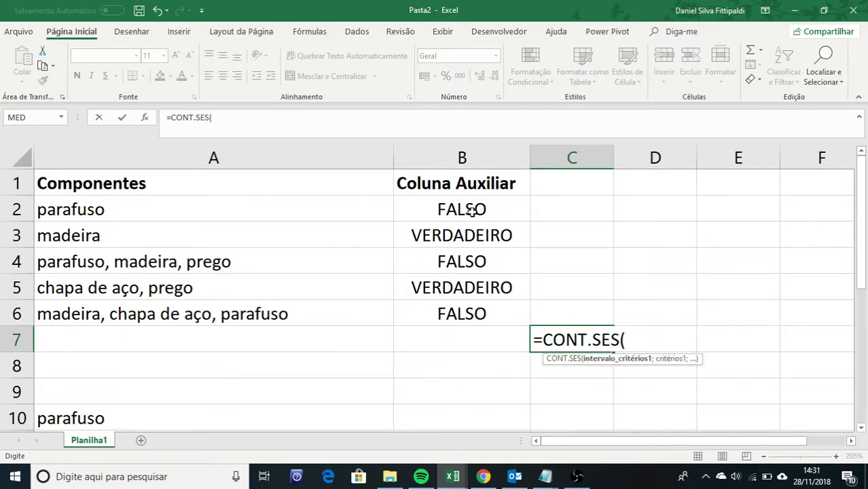
pyautogui.moveTo(471, 211); pyautogui.dragTo(469, 322)
pyautogui.write(';FA')
pyautogui.press('BackSpace')
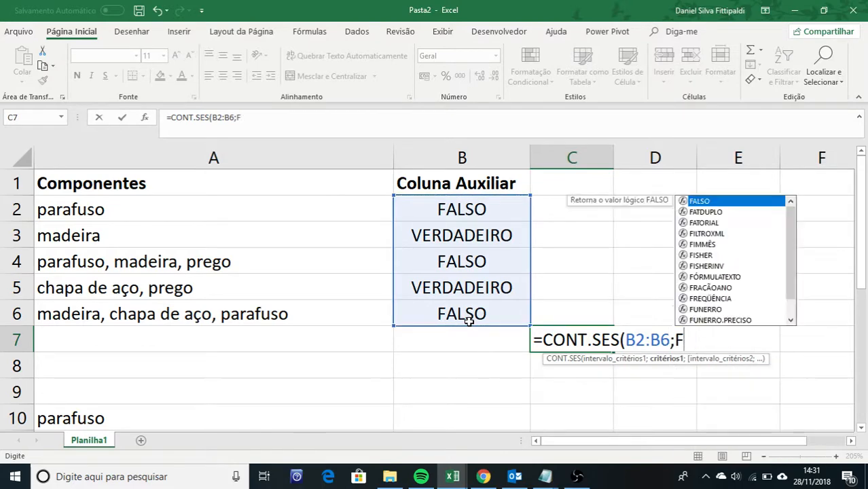
pyautogui.press('BackSpace')
pyautogui.write('"FALSO"')
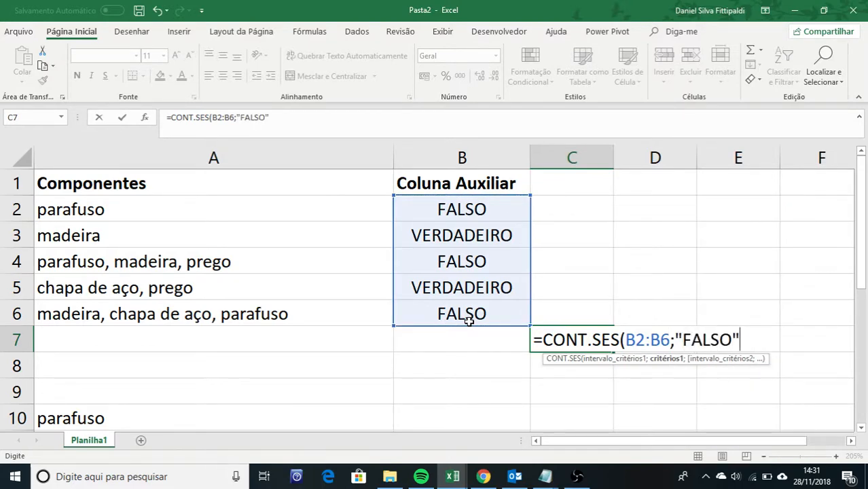
pyautogui.write(')')
pyautogui.press('Return')
pyautogui.press('Up')
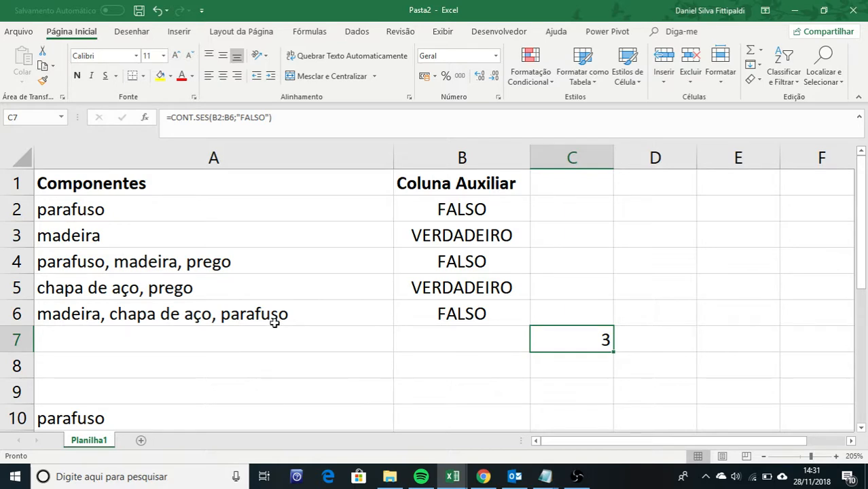
# - Inspect the search formula in B2 and look over the list of search terms in A10:A11
pyautogui.click(475, 209)
pyautogui.click(340, 129)
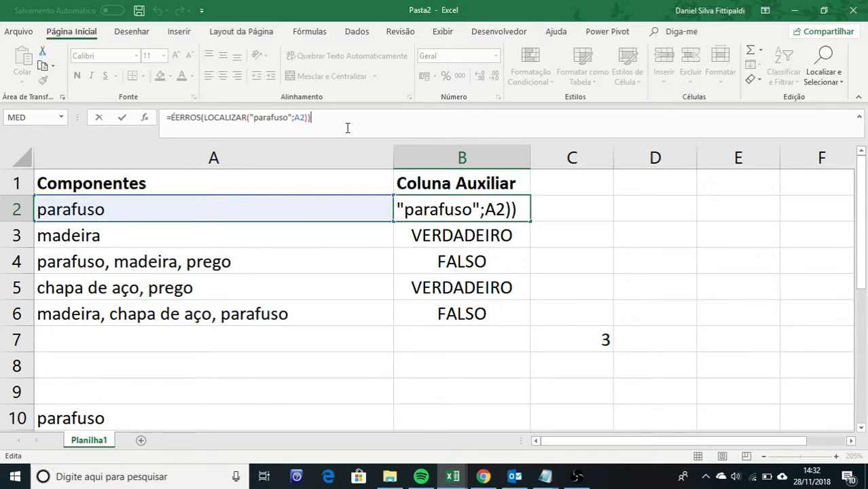
pyautogui.press('Return')
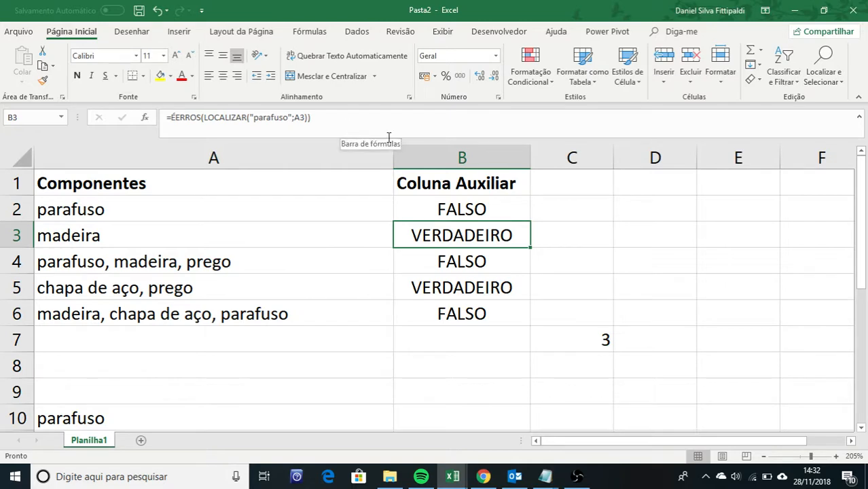
pyautogui.scroll(-1, 490, 292)
pyautogui.scroll(-1, 490, 292)
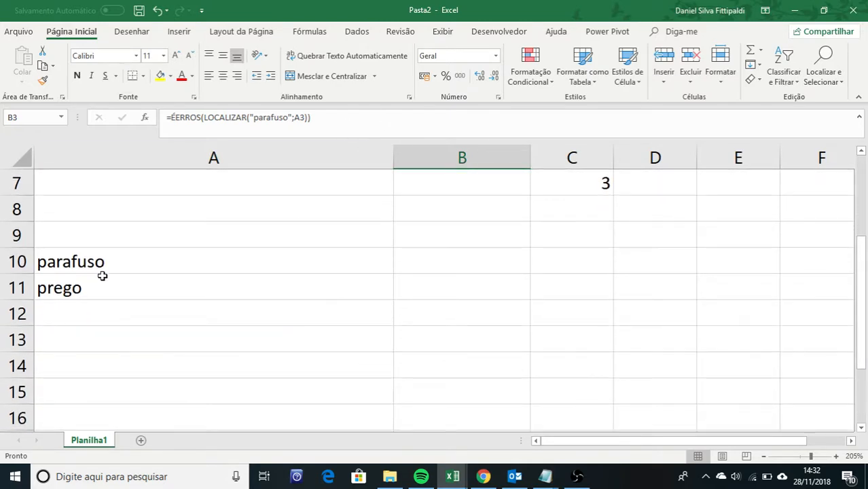
pyautogui.scroll(2, 582, 317)
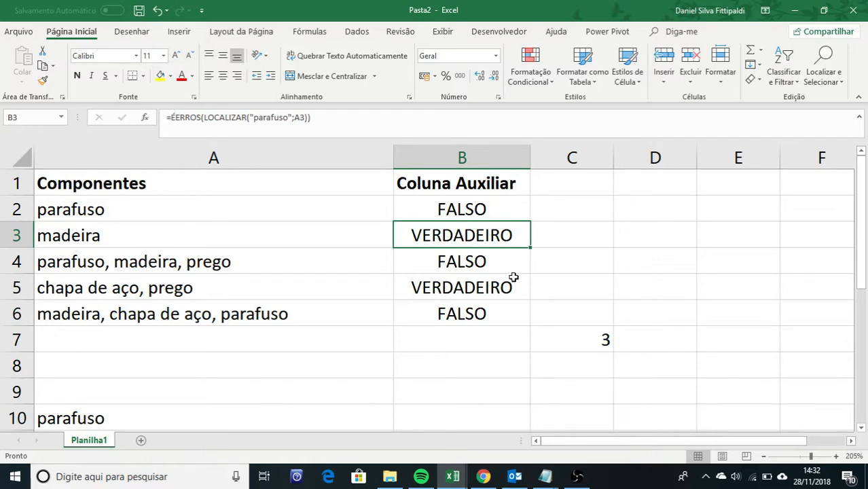
# - Start a nested formula in B10 with the skeleton =SOMA(SE(;;)), leaving the three SE arguments empty
pyautogui.scroll(-2, 514, 277)
pyautogui.click(496, 262)
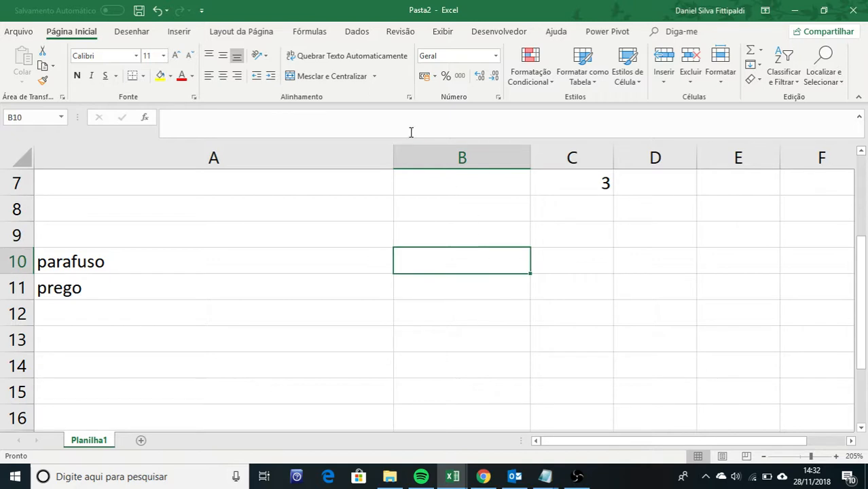
pyautogui.click(411, 120)
pyautogui.write('=SOMA')
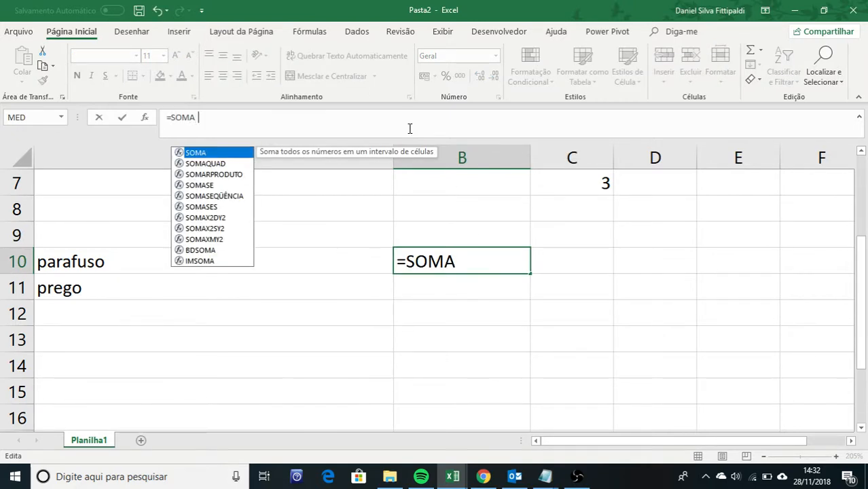
pyautogui.write('()')
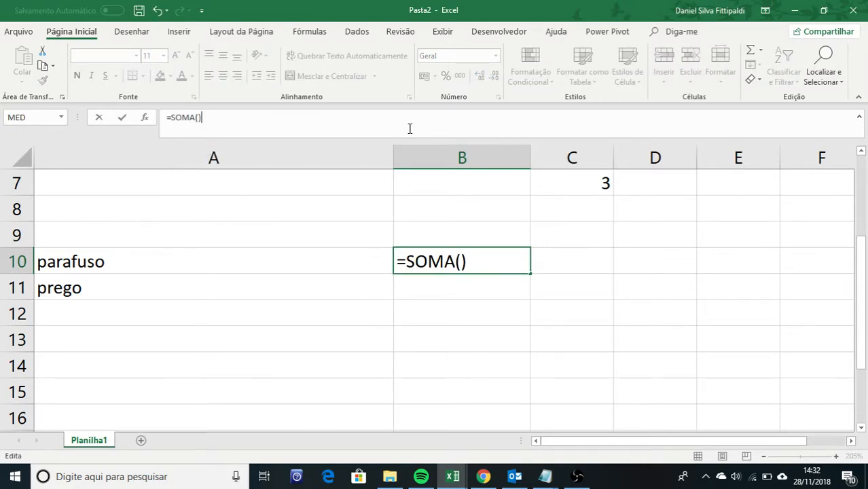
pyautogui.click(200, 117)
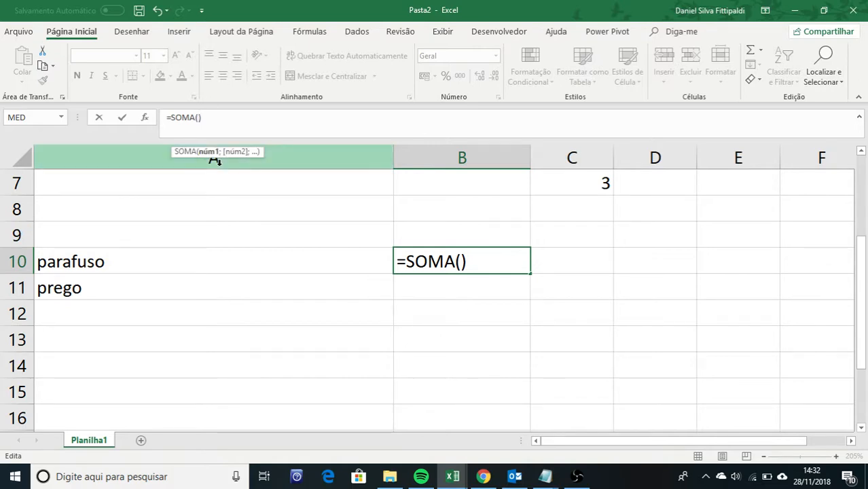
pyautogui.write('SE)')
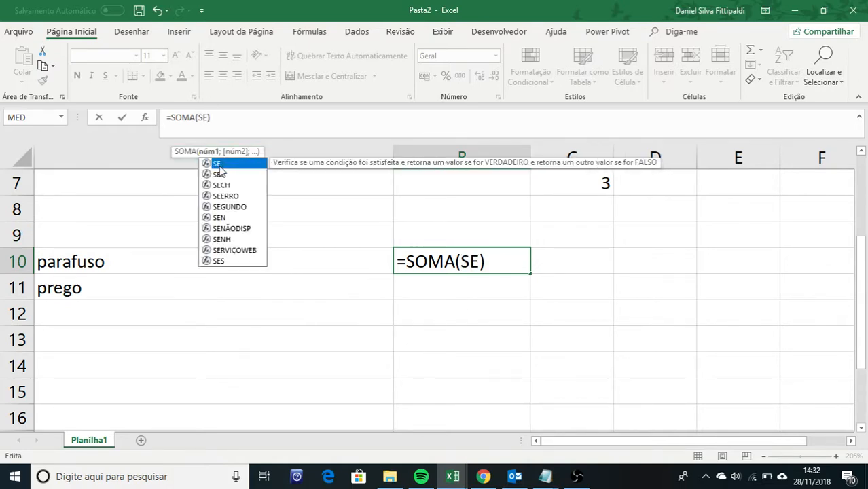
pyautogui.press('Left')
pyautogui.write('(')
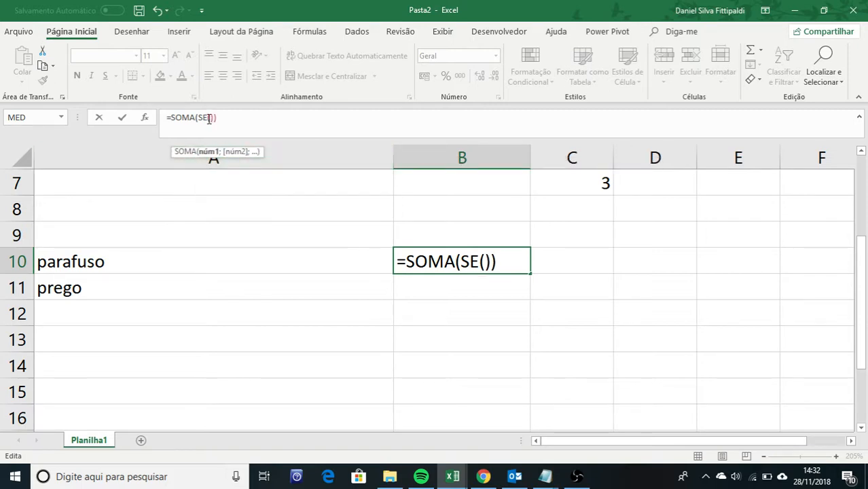
pyautogui.write(';;')
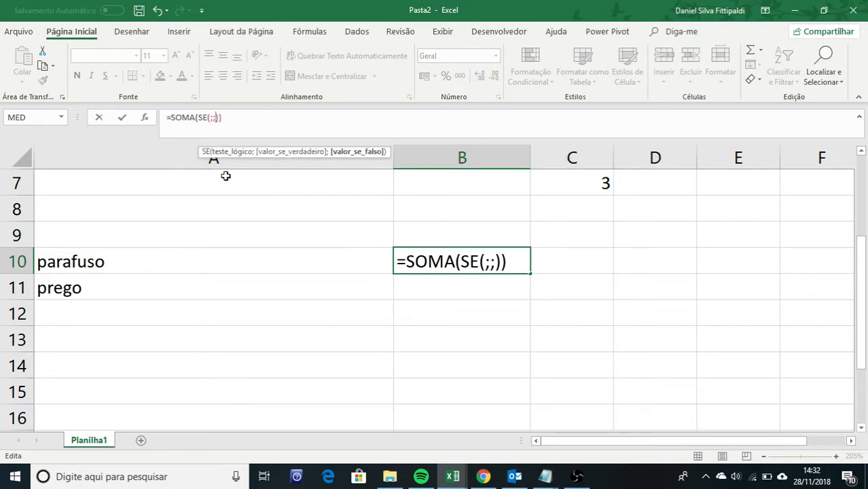
pyautogui.press('Left')
pyautogui.press('Left')
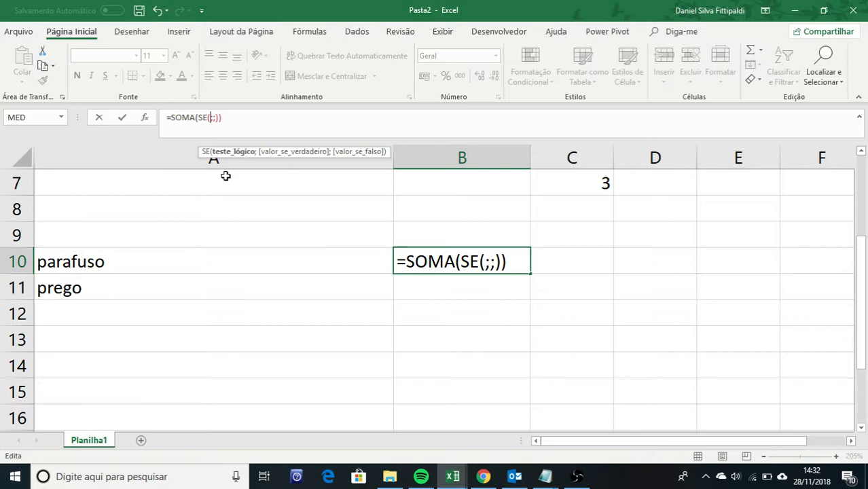
# - Fill the logical test of SE in B10 with ÉRROS(LOCALIZA(A10;$A$2:$A$6)), using an absolute reference for the component range
pyautogui.write('ÉRROS')
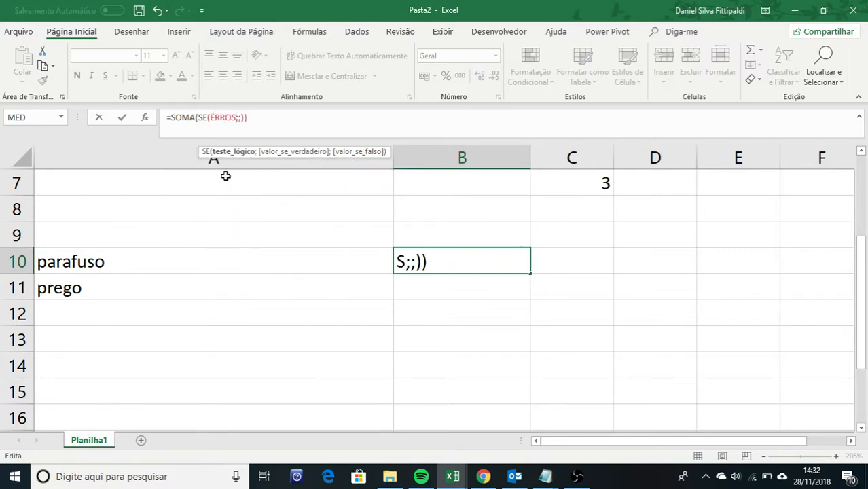
pyautogui.write('(L)')
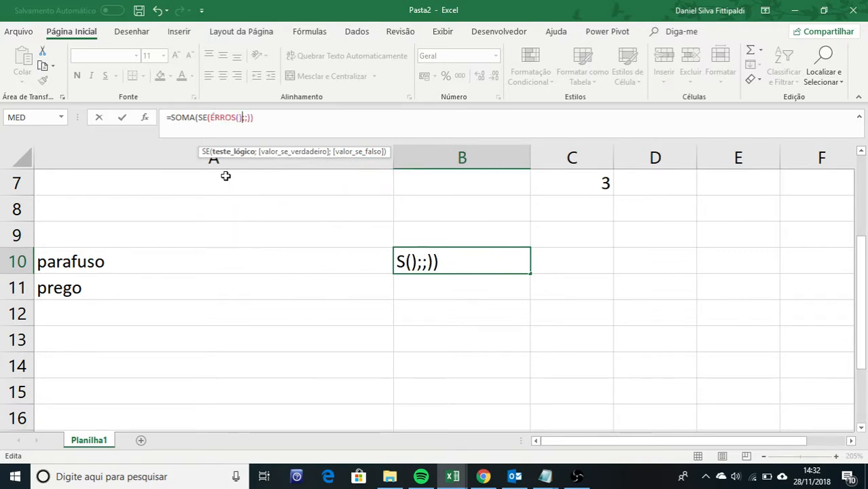
pyautogui.press('Left')
pyautogui.write('LOCALIZA')
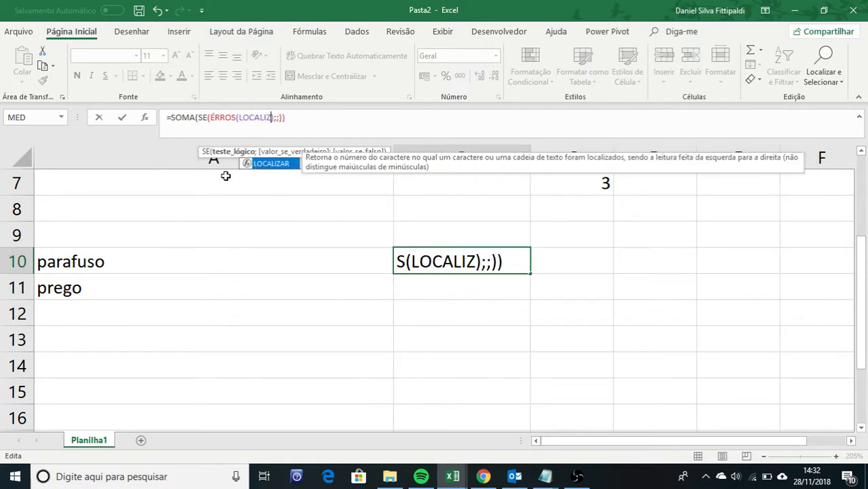
pyautogui.write('(A10)')
pyautogui.press('Left')
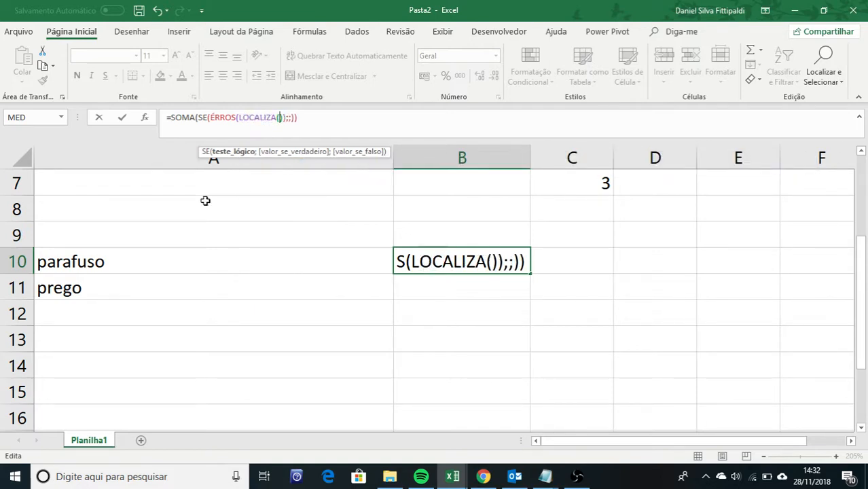
pyautogui.click(138, 267)
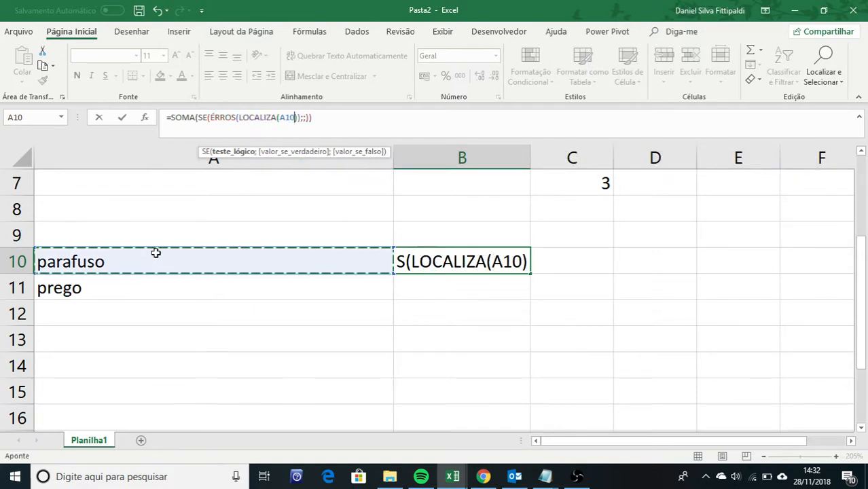
pyautogui.write(';')
pyautogui.moveTo(139, 204); pyautogui.dragTo(171, 309)
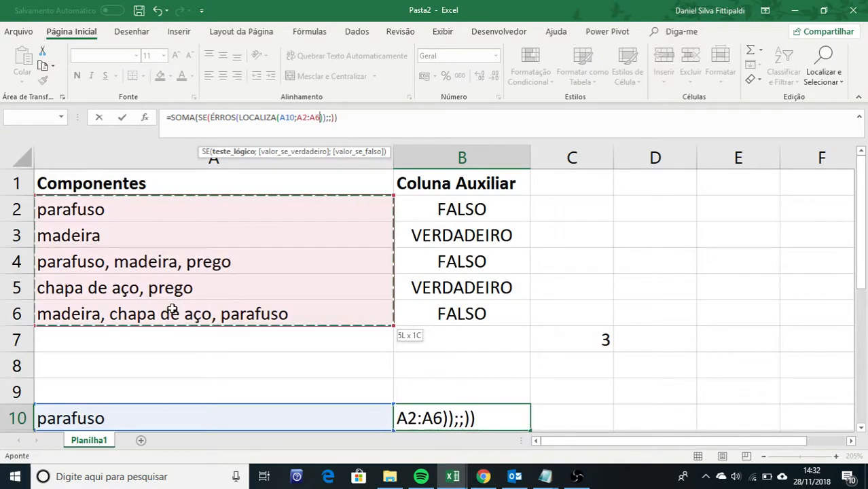
pyautogui.press('F4')
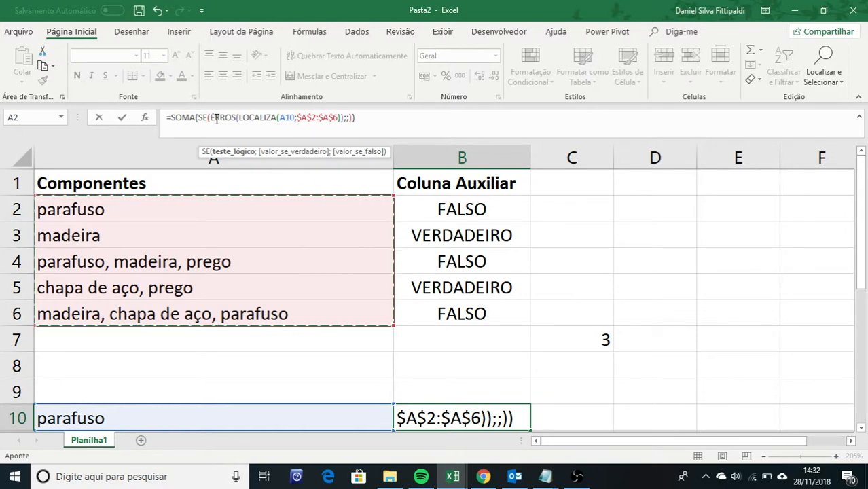
# - Complete the SE in B10 with 0 for true and 1 for false, and enter it as an array formula
pyautogui.click(345, 118)
pyautogui.press('Right')
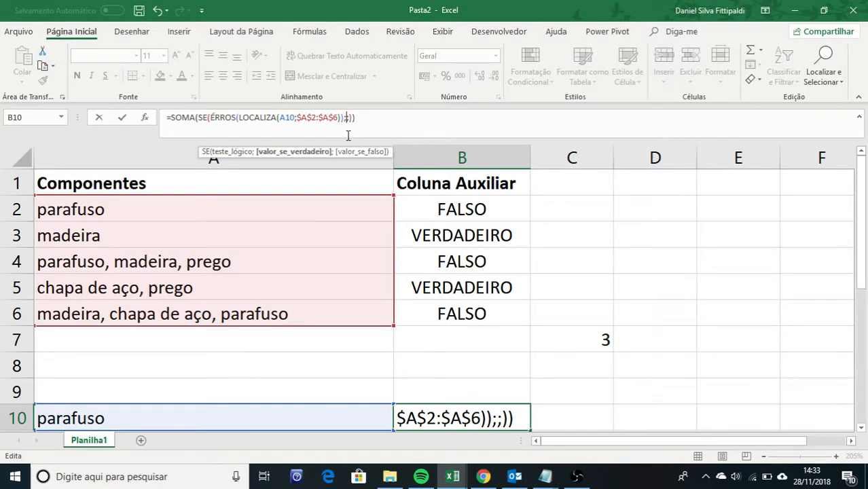
pyautogui.write('0')
pyautogui.press('Right')
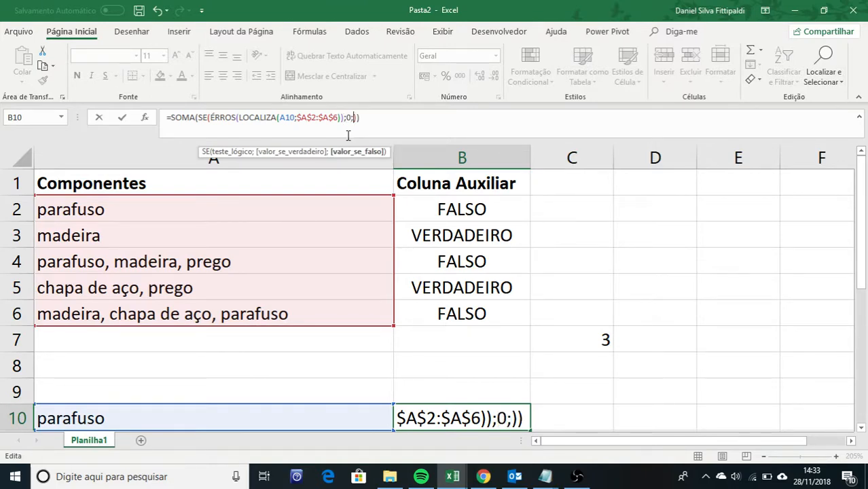
pyautogui.write('1')
pyautogui.hotkey('ctrl', 'shift', 'Return')
# - Correct the misspelled error-test function in the B10 formula to ÉERROS
pyautogui.press('Up')
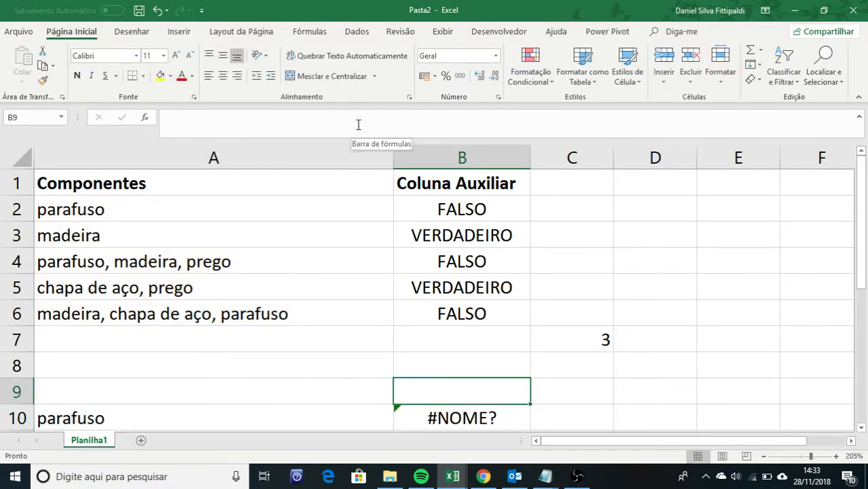
pyautogui.press('Down')
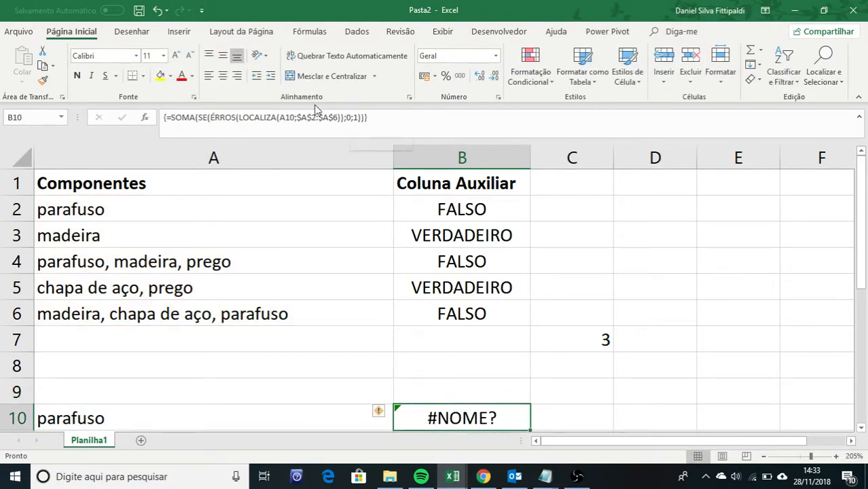
pyautogui.click(211, 117)
pyautogui.write('E')
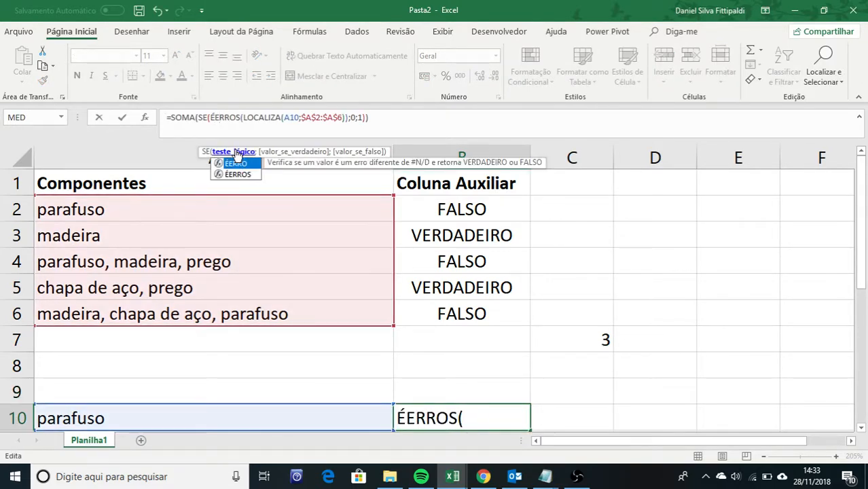
pyautogui.press('Return')
pyautogui.press('Up')
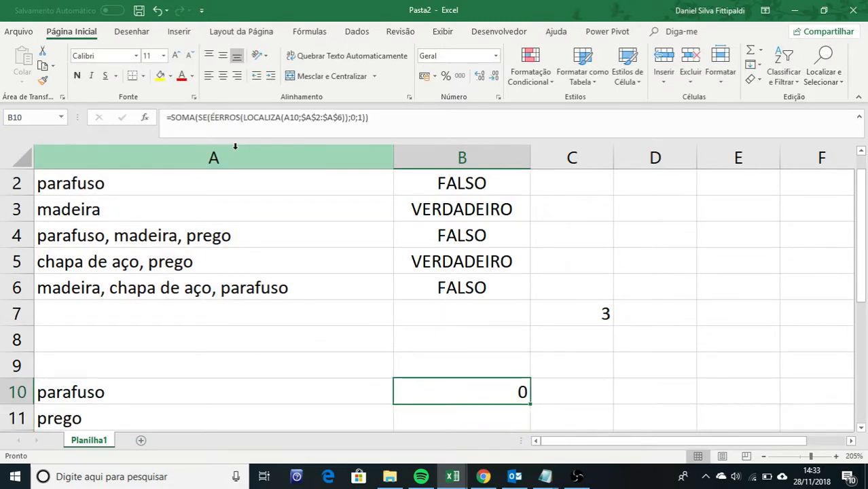
# - Re-enter the B10 formula as an array formula
pyautogui.click(373, 120)
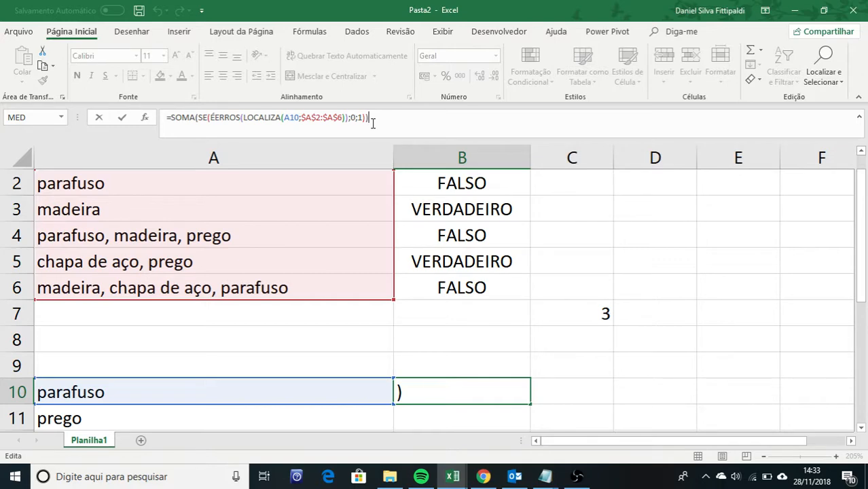
pyautogui.hotkey('ctrl', 'shift', 'Return')
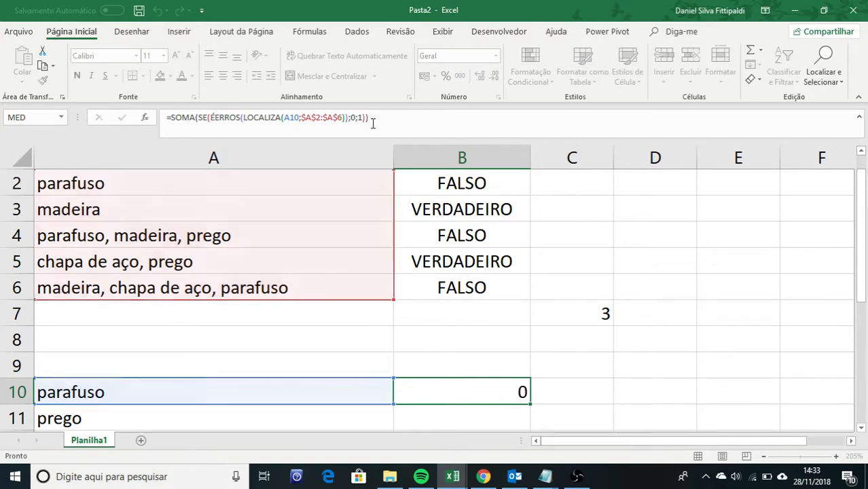
pyautogui.press('Down')
pyautogui.press('Up')
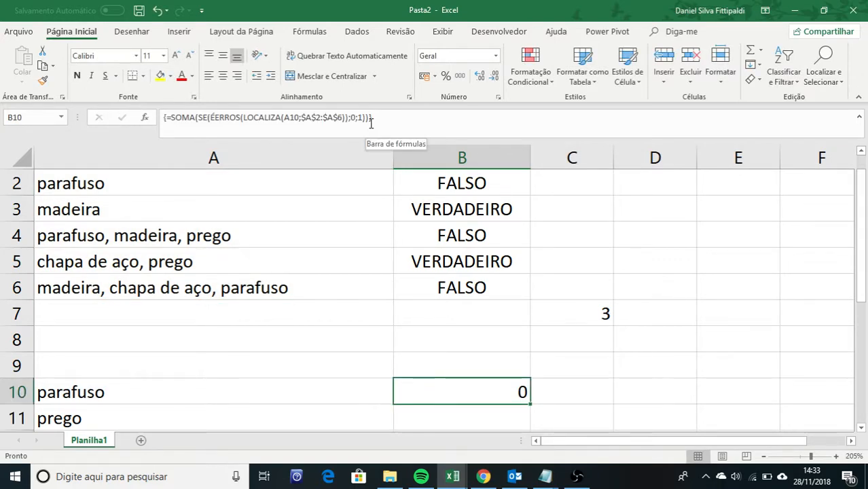
# - Correct the search function in B10 to LOCALIZAR and enter the formula as an array formula again
pyautogui.click(279, 119)
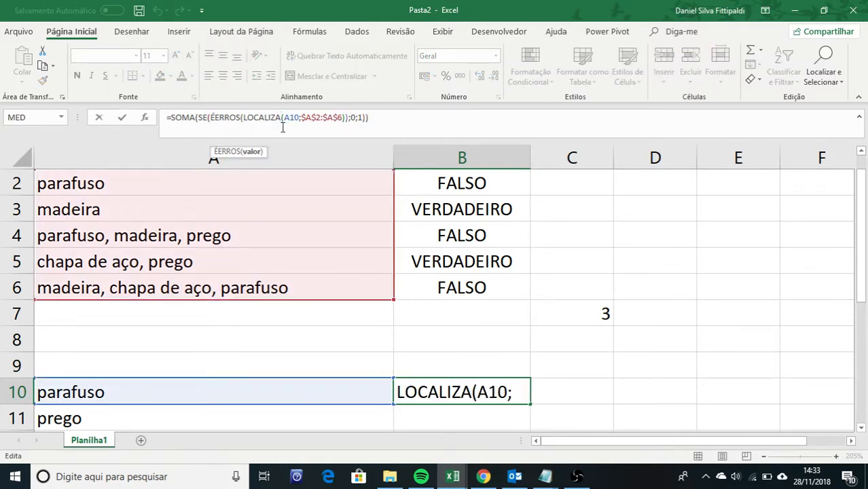
pyautogui.write('R')
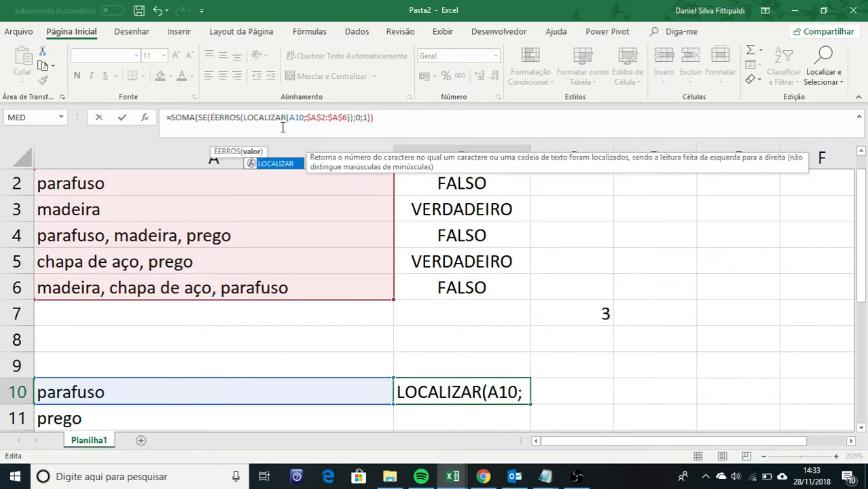
pyautogui.hotkey('ctrl', 'shift', 'Return')
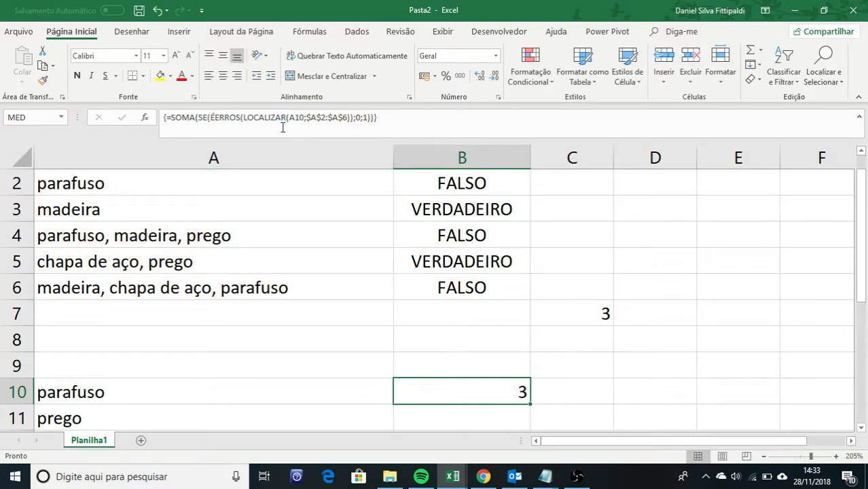
pyautogui.press('Down')
pyautogui.press('Up')
pyautogui.scroll(-1, 448, 315)
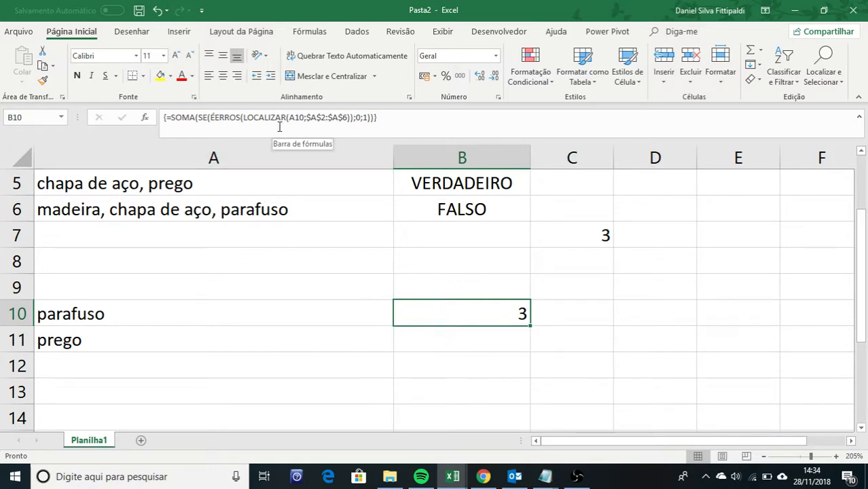
# - Review the ÉERROS and LOCALIZAR parts of the B10 formula, keeping it as an array formula
pyautogui.click(215, 117)
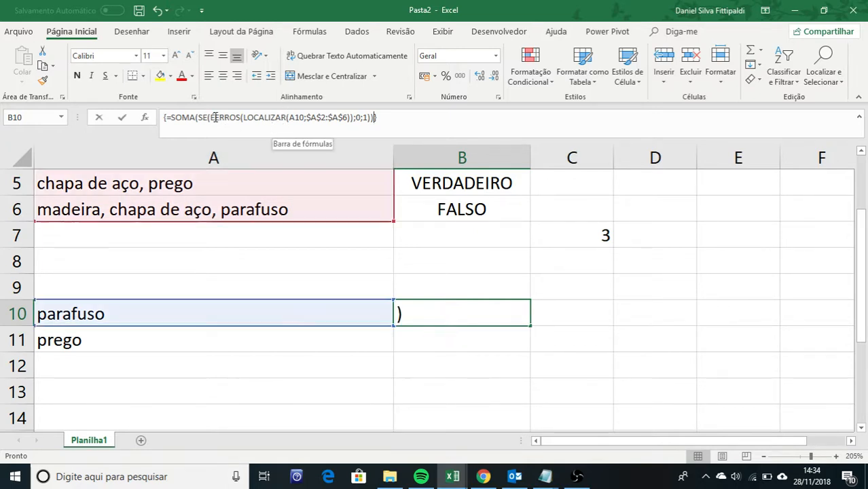
pyautogui.click(283, 117)
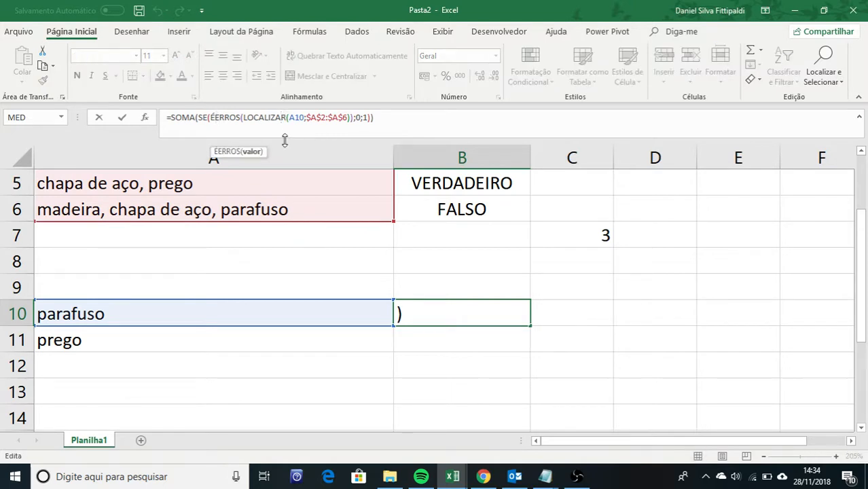
pyautogui.hotkey('ctrl', 'shift', 'Return')
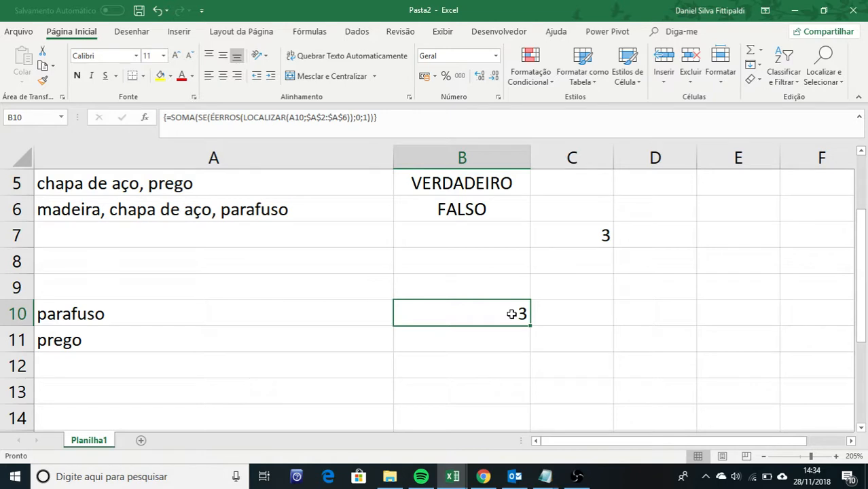
# - Copy the array formula from B10 to B11 for the term prego and compare it with the component list
pyautogui.hotkey('ctrl', 'c')
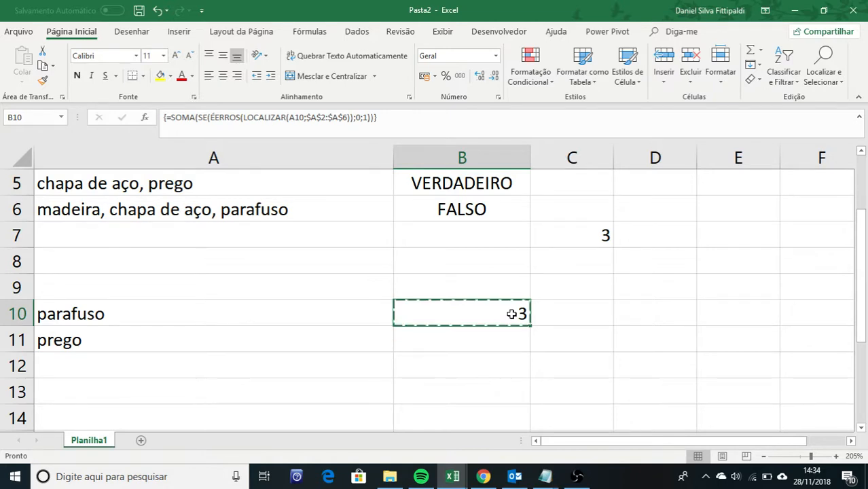
pyautogui.press('Down')
pyautogui.hotkey('ctrl', 'v')
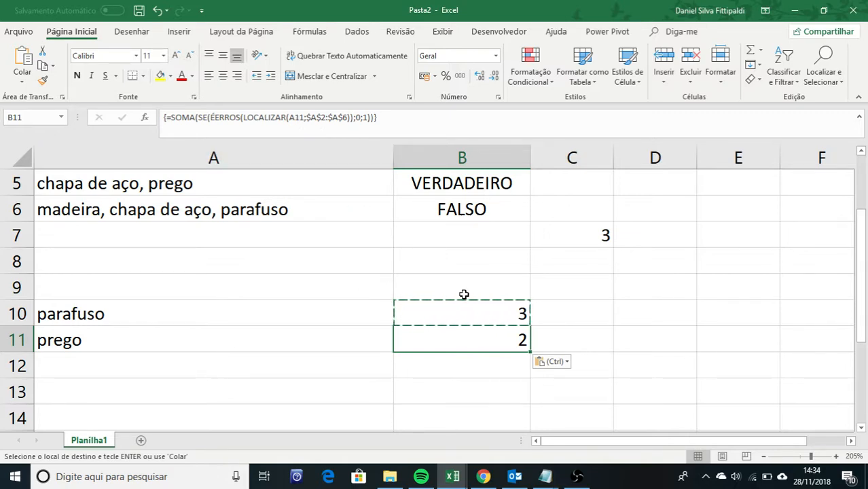
pyautogui.scroll(1, 462, 285)
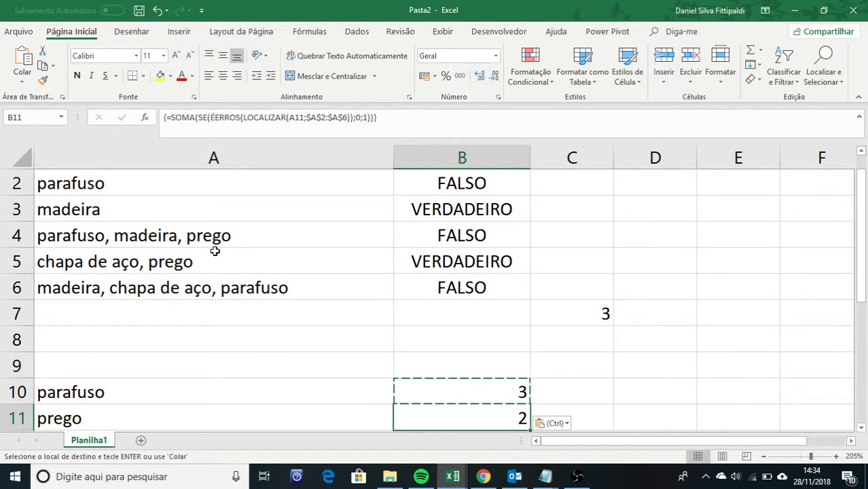
pyautogui.scroll(-1, 530, 371)
pyautogui.hotkey('ctrl', 'v')
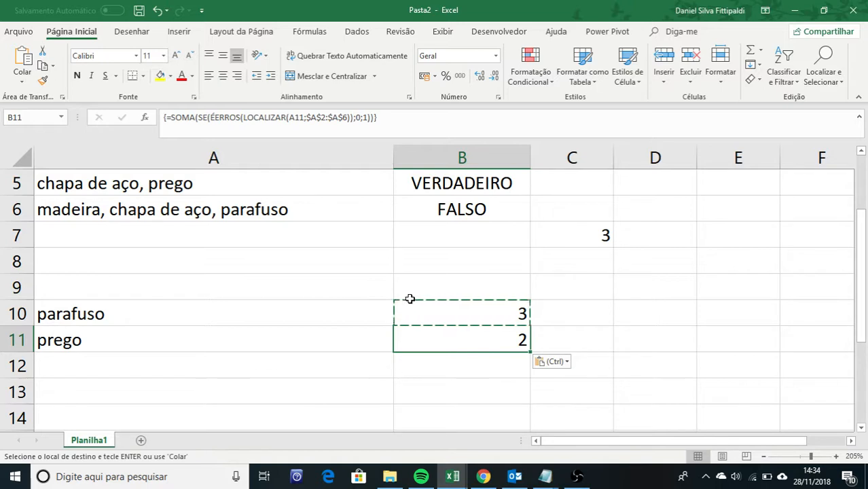
# - Enter the B10 formula as a single array formula shared across B10:B11 and check the formula in both cells
pyautogui.moveTo(414, 316); pyautogui.dragTo(413, 346)
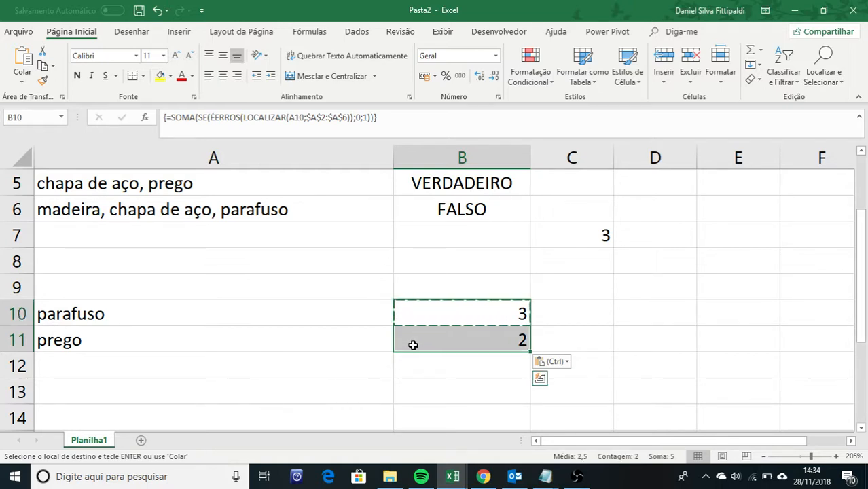
pyautogui.click(391, 117)
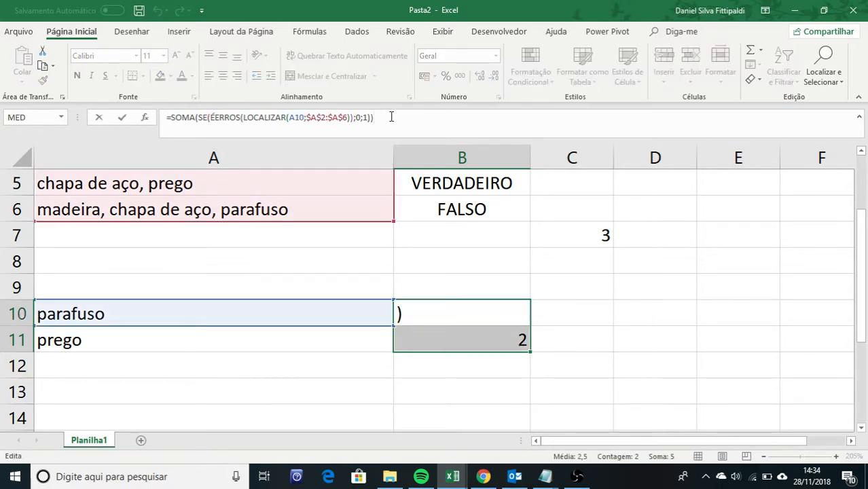
pyautogui.hotkey('ctrl', 'shift', 'Return')
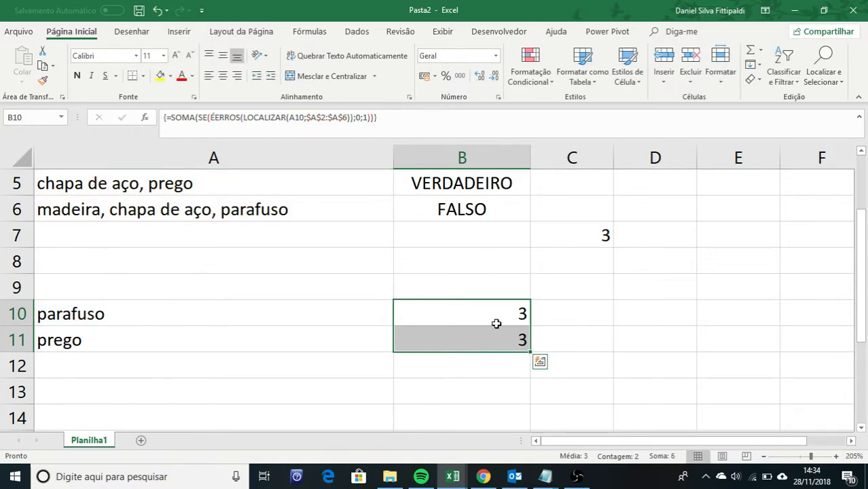
pyautogui.click(476, 317)
pyautogui.press('Down')
pyautogui.press('Up')
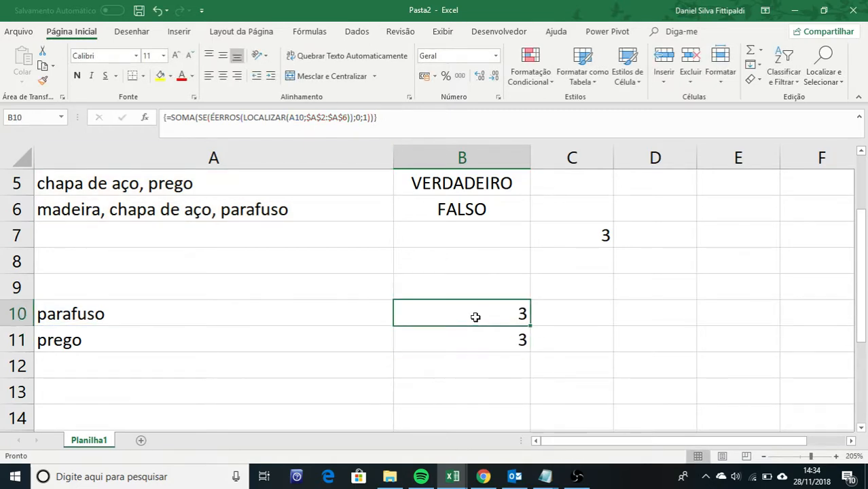
# - Try to overwrite B11 with a copy of B10, and try to delete B11 on its own
pyautogui.hotkey('ctrl', 'c')
pyautogui.press('Down')
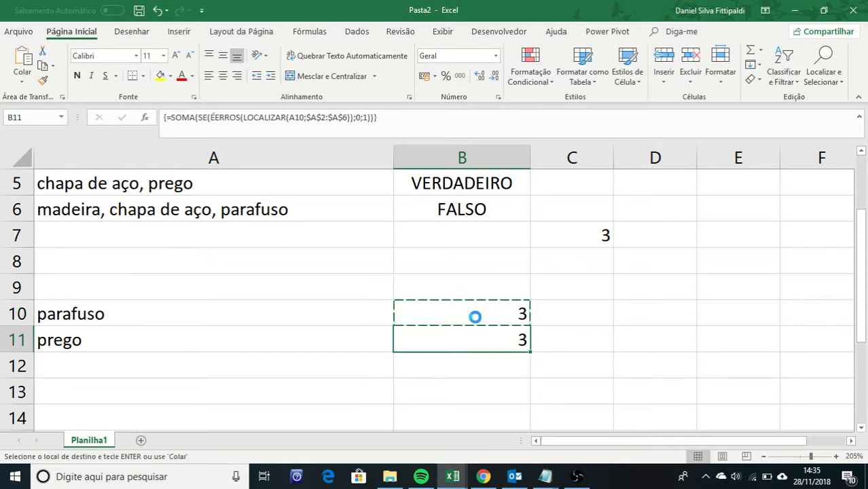
pyautogui.hotkey('ctrl', 'v')
pyautogui.click(451, 275)
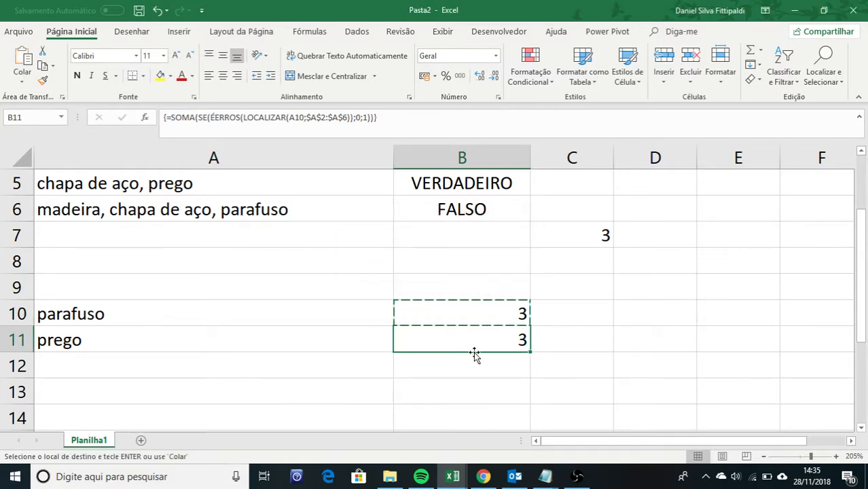
pyautogui.press('Delete')
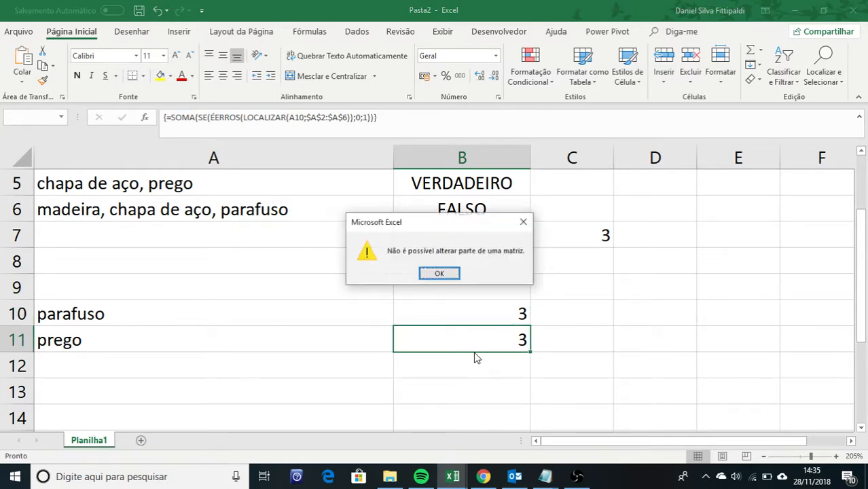
pyautogui.click(440, 274)
pyautogui.click(510, 310)
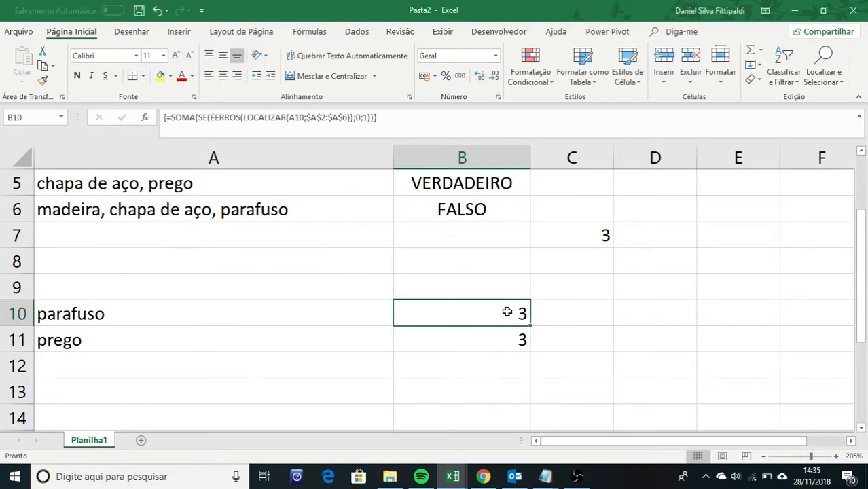
# - Copy the formula text from B10 and clear the whole shared array in B10:B11
pyautogui.click(395, 117)
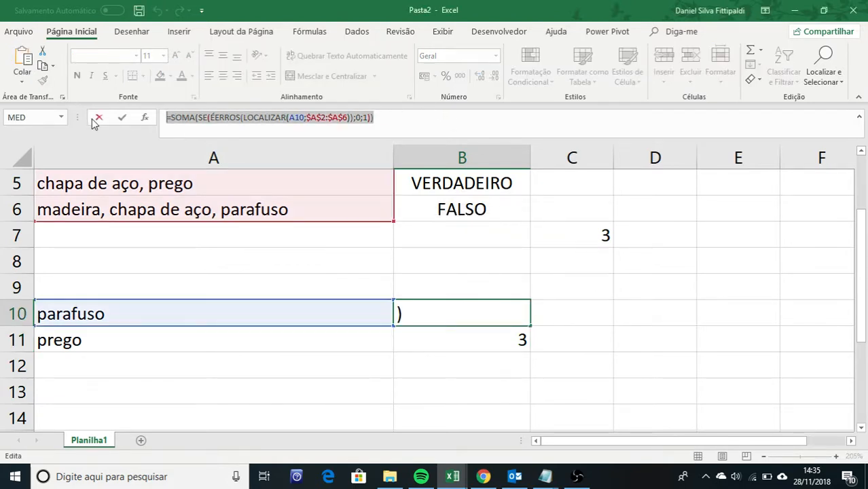
pyautogui.click(561, 304)
pyautogui.moveTo(489, 313); pyautogui.dragTo(480, 330)
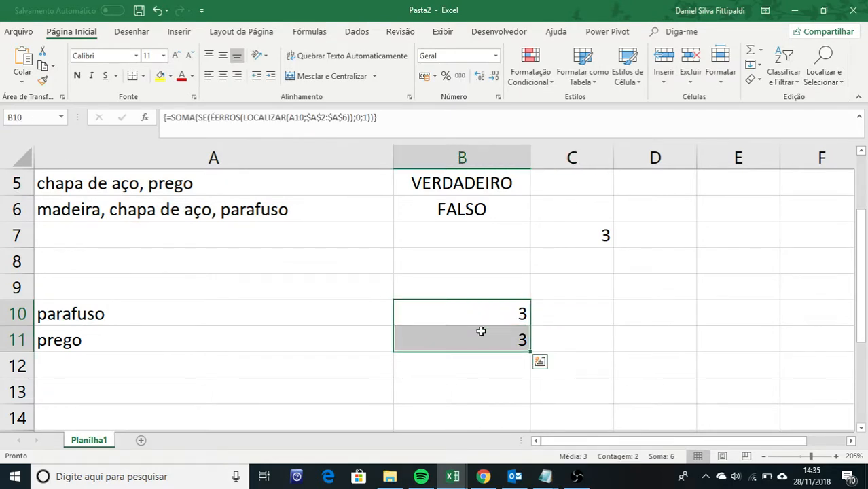
pyautogui.press('Delete')
pyautogui.click(480, 325)
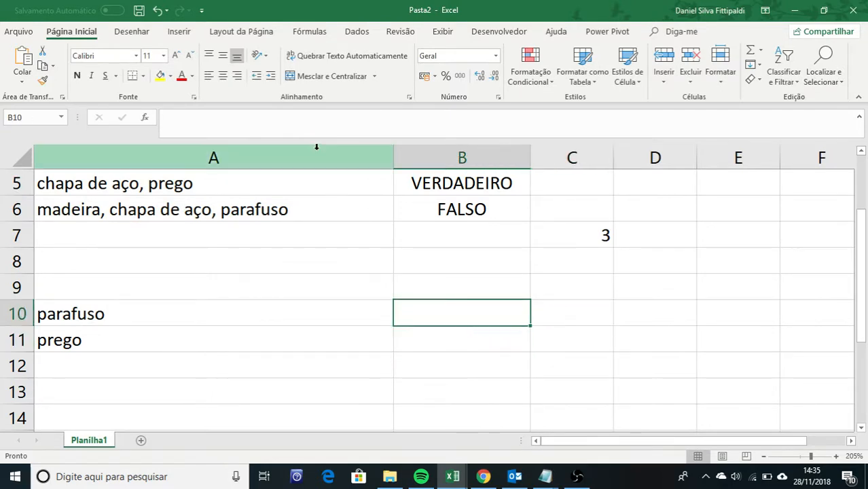
# - Enter =SOMA(SE(ÉERROS(LOCALIZAR(A10;$A$2:$A$6));0;1)) in B10 alone as an array formula and copy the cell to B11
pyautogui.click(311, 124)
pyautogui.hotkey('ctrl', 'v')
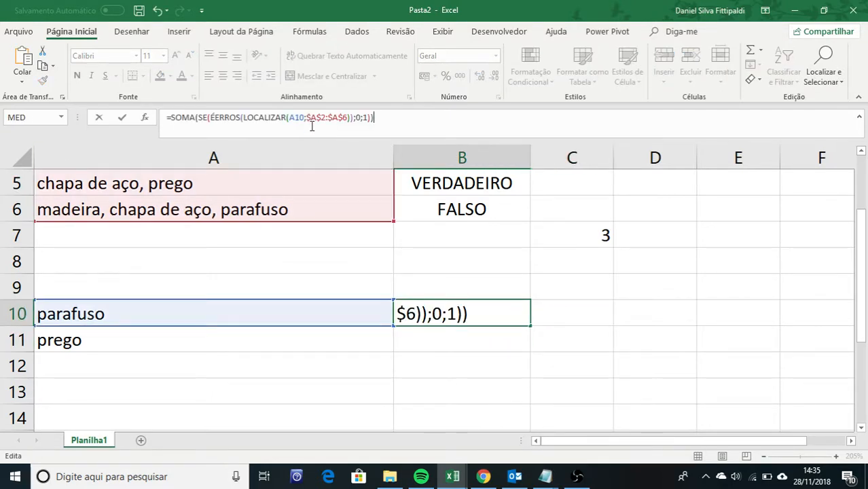
pyautogui.hotkey('ctrl', 'shift', 'Return')
pyautogui.hotkey('ctrl', 'c')
pyautogui.press('Down')
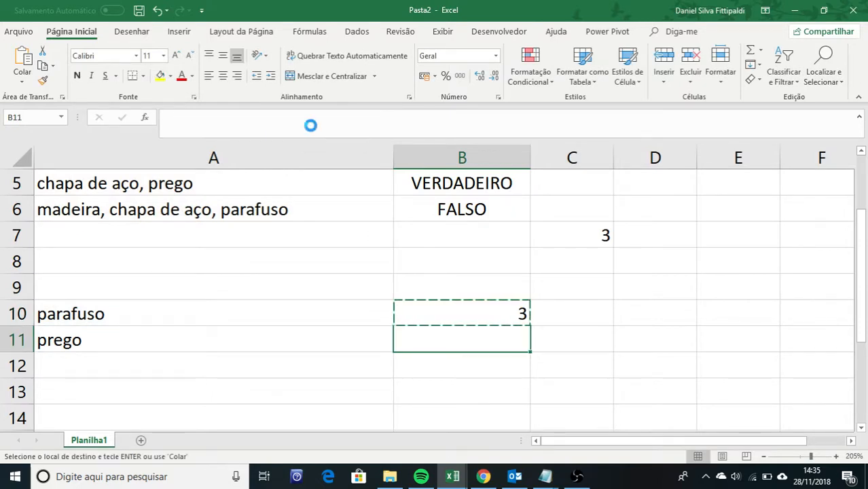
pyautogui.hotkey('ctrl', 'v')
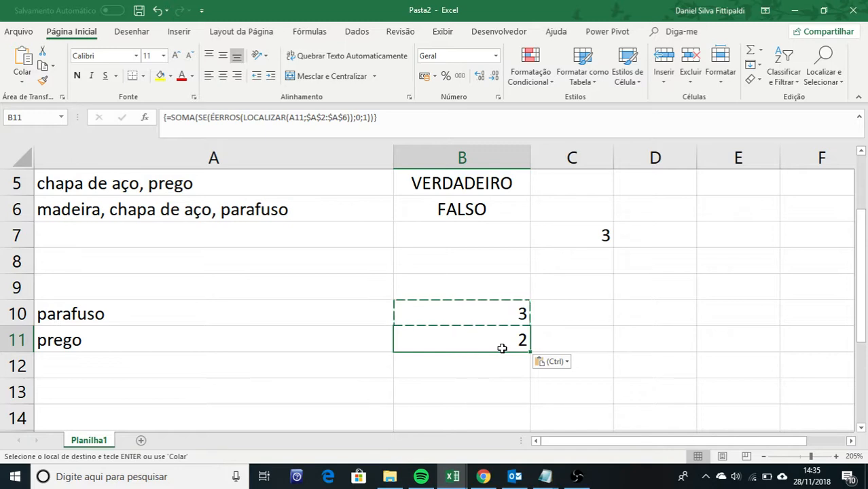
# - Try entering the B10 formula as one shared array across B10:B11, inspect both cells, and undo it
pyautogui.scroll(2, 465, 323)
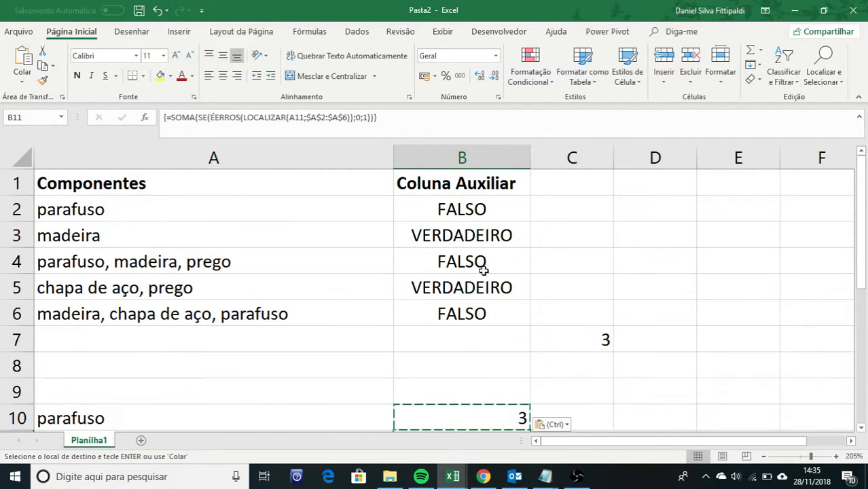
pyautogui.scroll(-1, 503, 353)
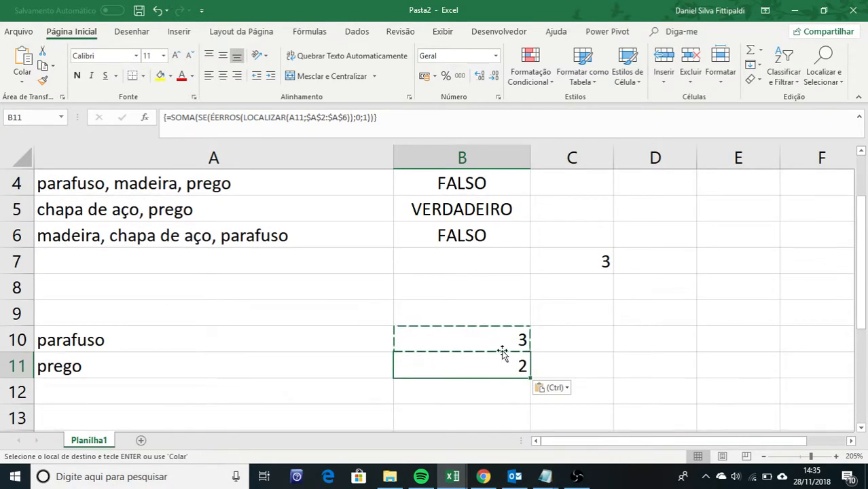
pyautogui.moveTo(497, 339); pyautogui.dragTo(498, 365)
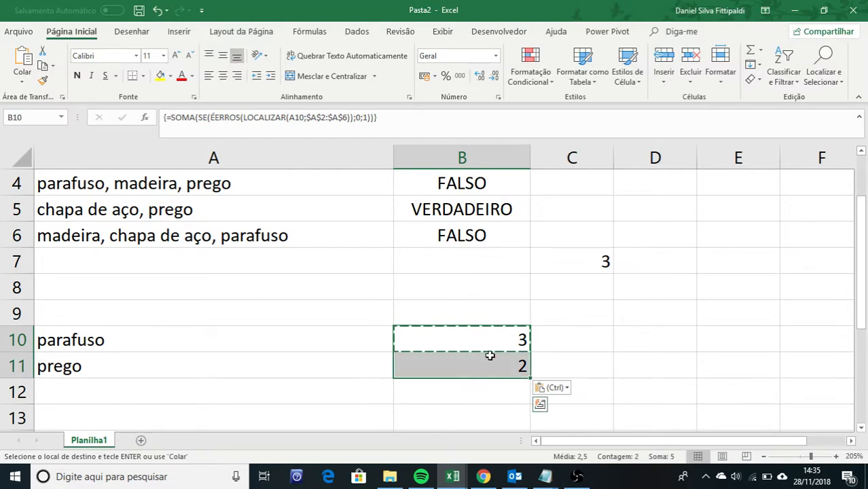
pyautogui.moveTo(482, 342); pyautogui.dragTo(487, 359)
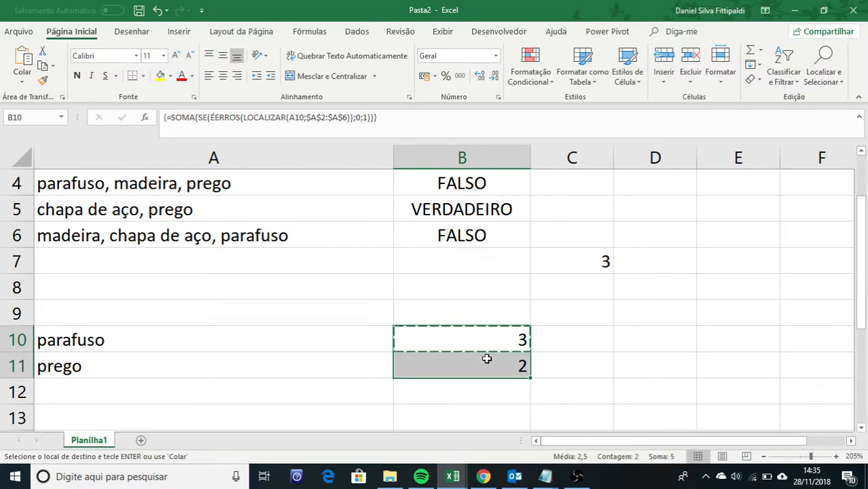
pyautogui.press('F2')
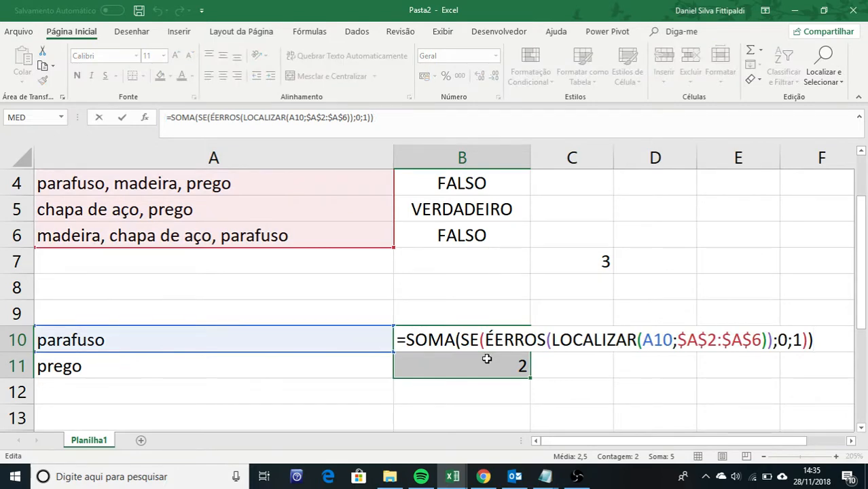
pyautogui.hotkey('ctrl', 'shift', 'Return')
pyautogui.click(487, 358)
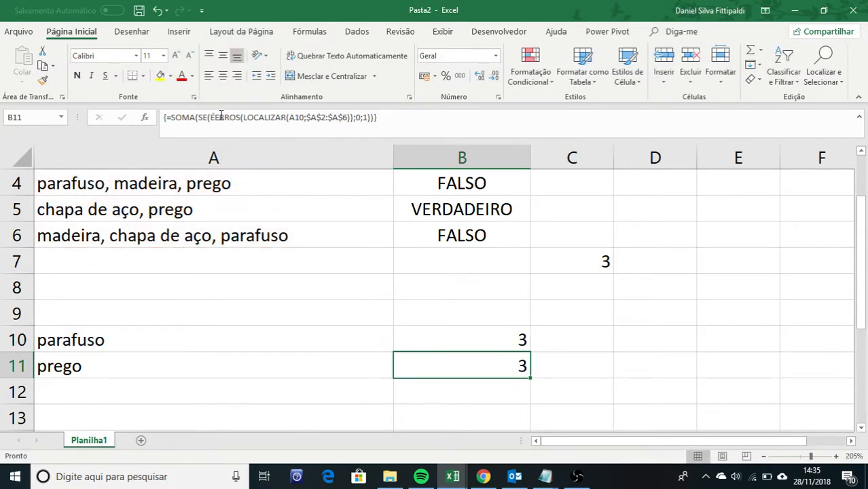
pyautogui.click(461, 341)
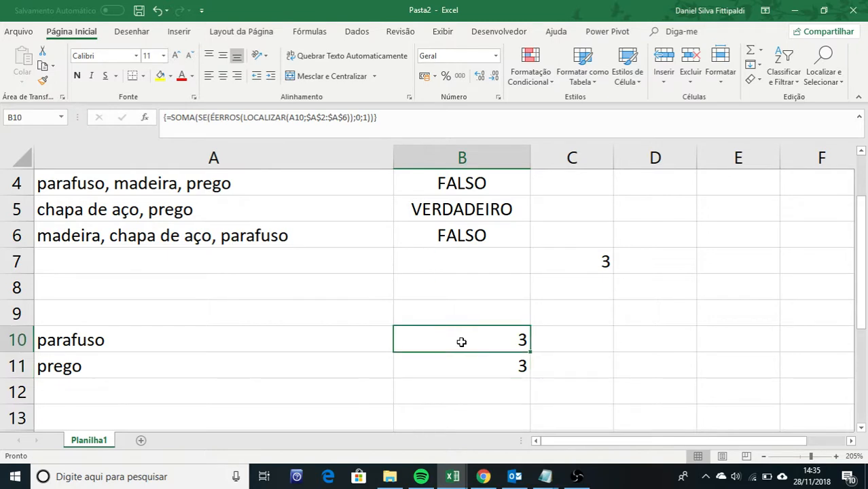
pyautogui.hotkey('ctrl', 'z')
# - Confirm the formula in B10 alone as an array formula again and copy the cell to B11
pyautogui.click(468, 344)
pyautogui.click(441, 116)
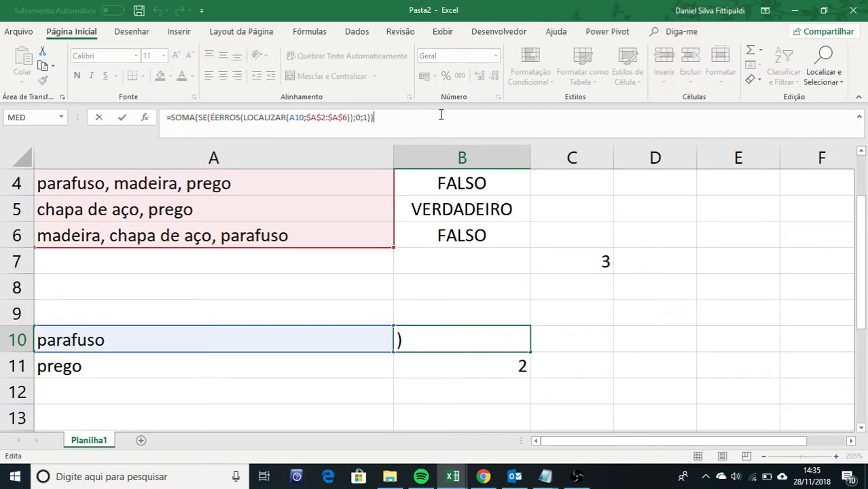
pyautogui.hotkey('ctrl', 'shift', 'Return')
pyautogui.hotkey('ctrl', 'c')
pyautogui.press('Down')
pyautogui.hotkey('ctrl', 'v')
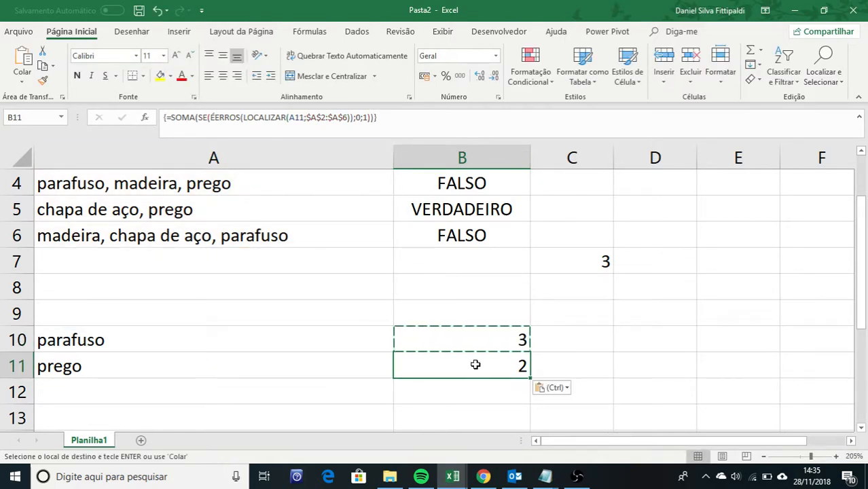
# - Compare the search-term references in the B10 and B11 array formulas and review the component list
pyautogui.press('Up')
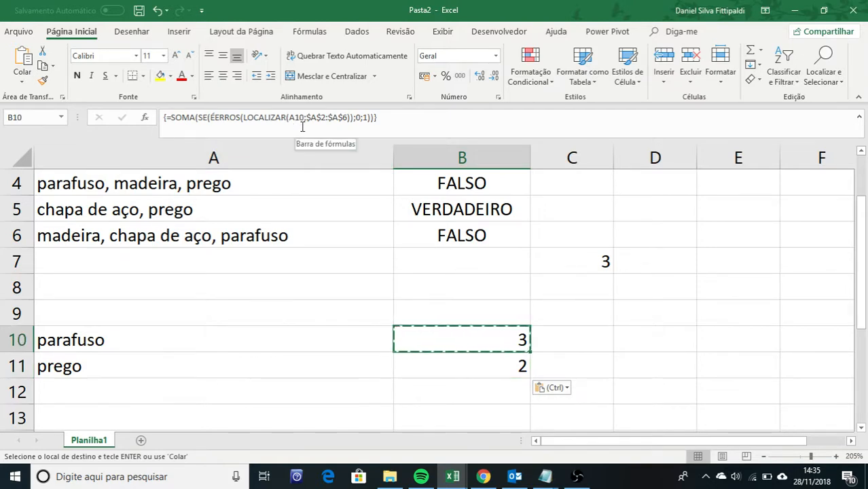
pyautogui.press('Down')
pyautogui.press('Up')
pyautogui.press('Down')
pyautogui.press('Up')
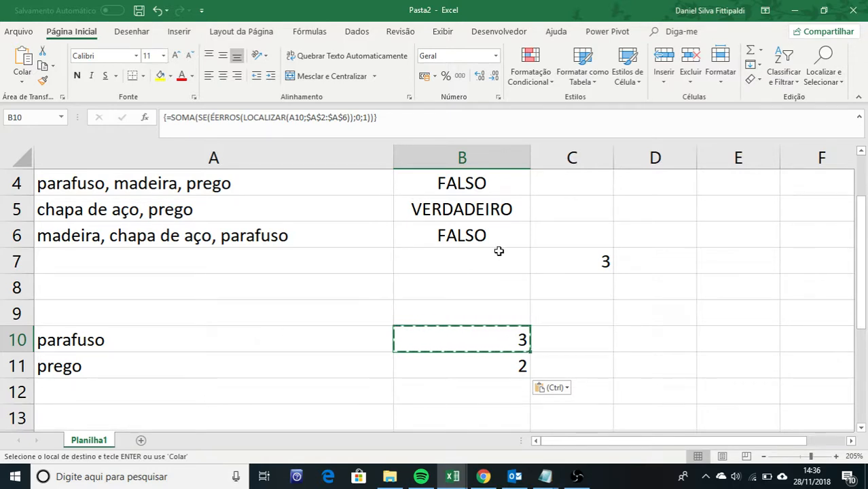
pyautogui.scroll(1, 498, 249)
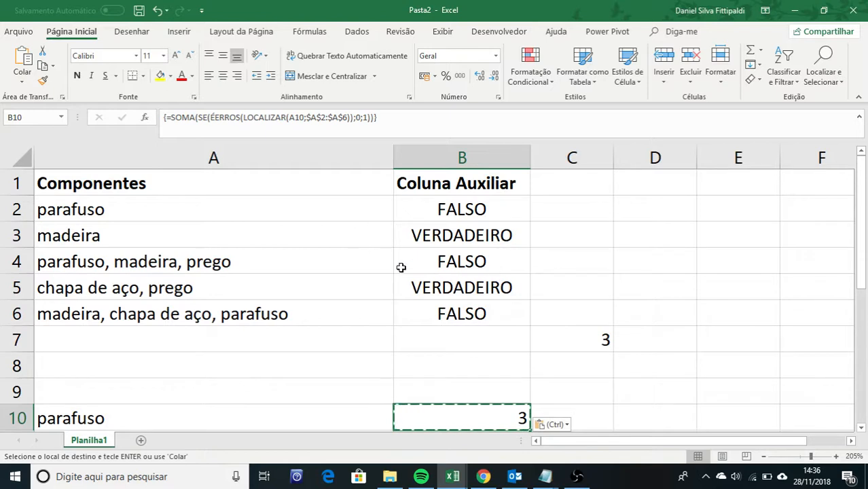